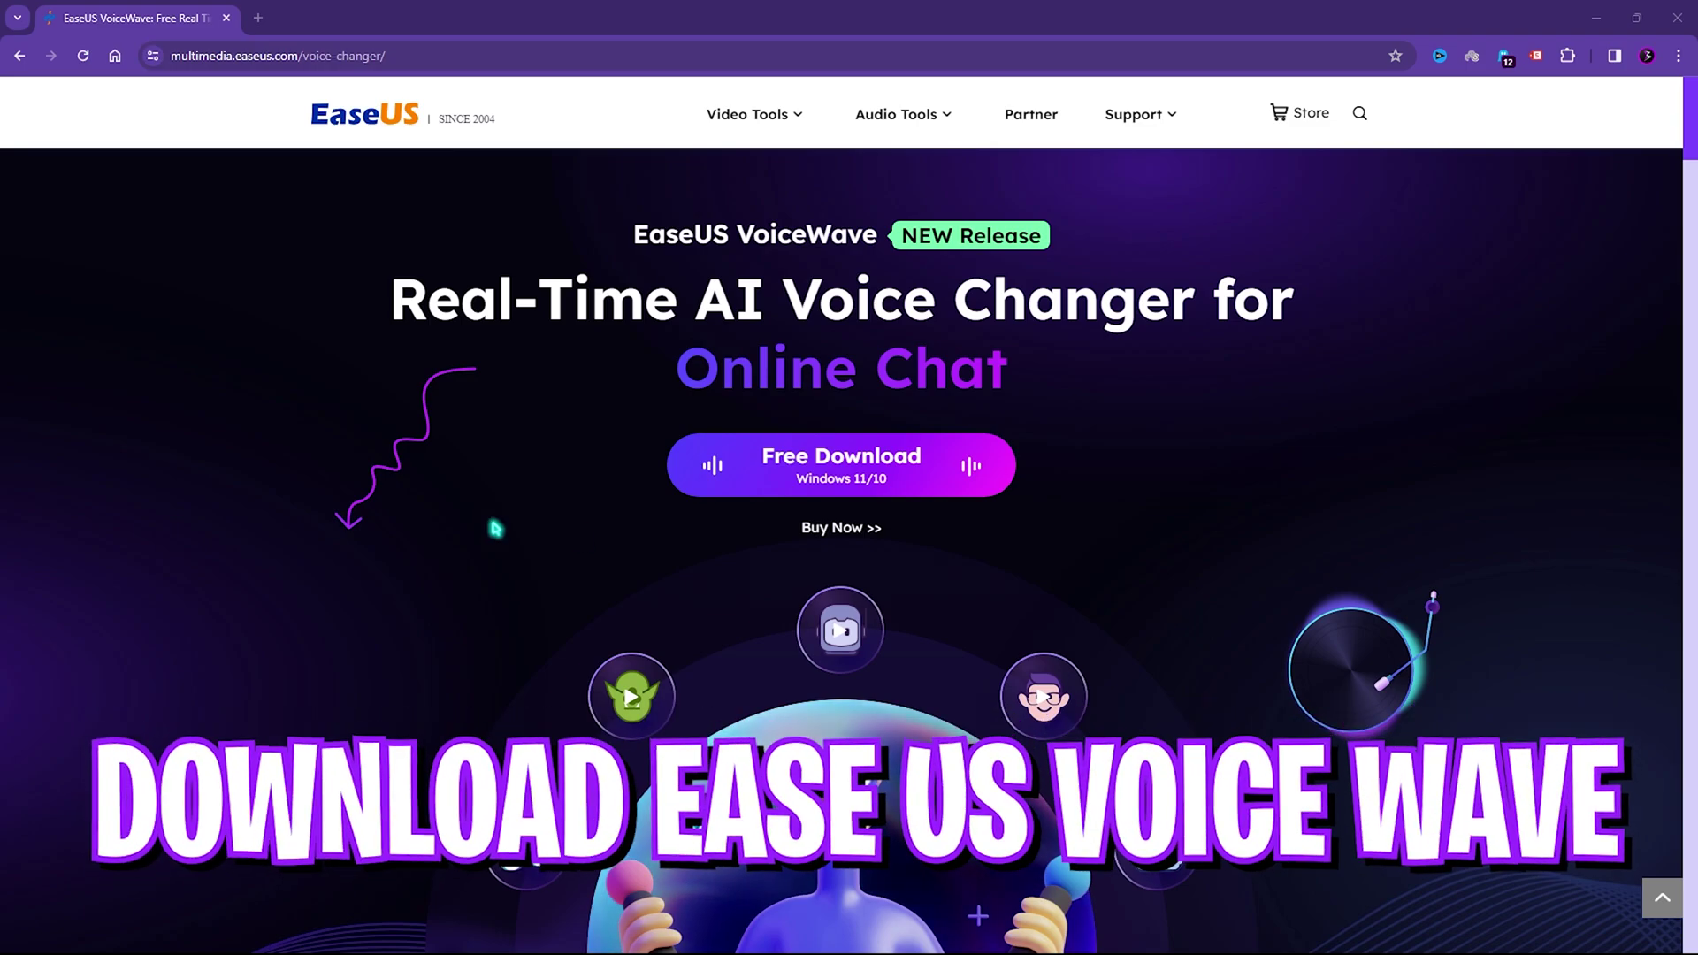
scroll(800, 522, down, 13)
scroll(800, 522, down, 3)
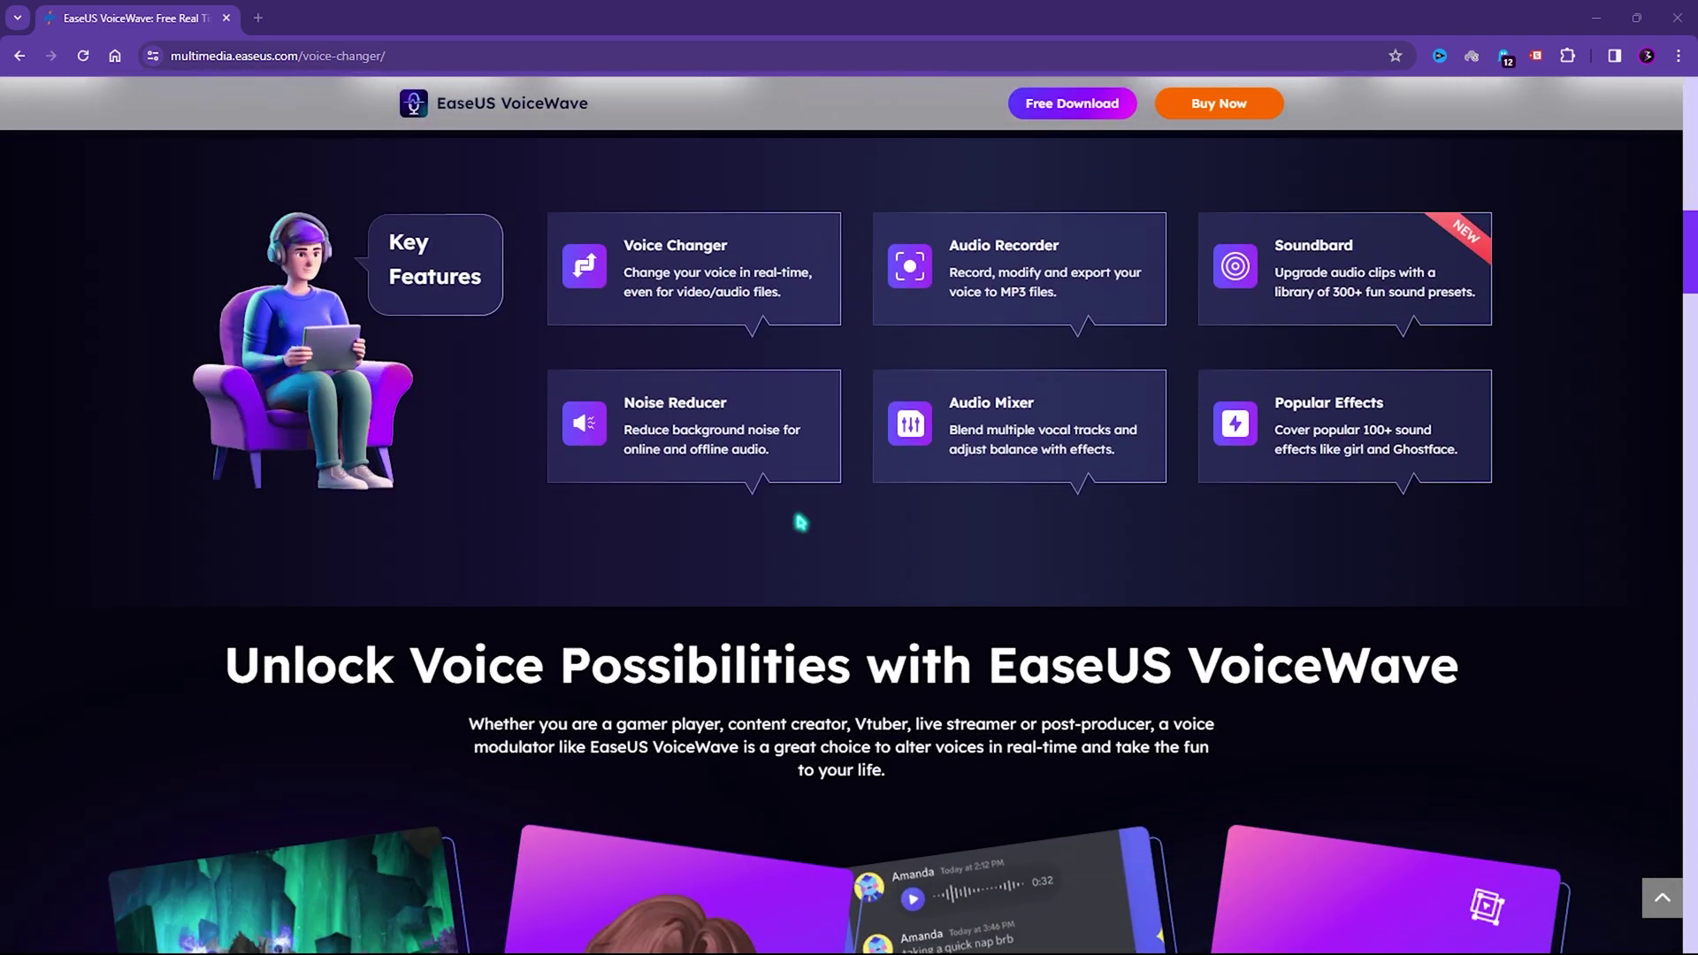
scroll(801, 522, down, 1)
scroll(801, 522, down, 5)
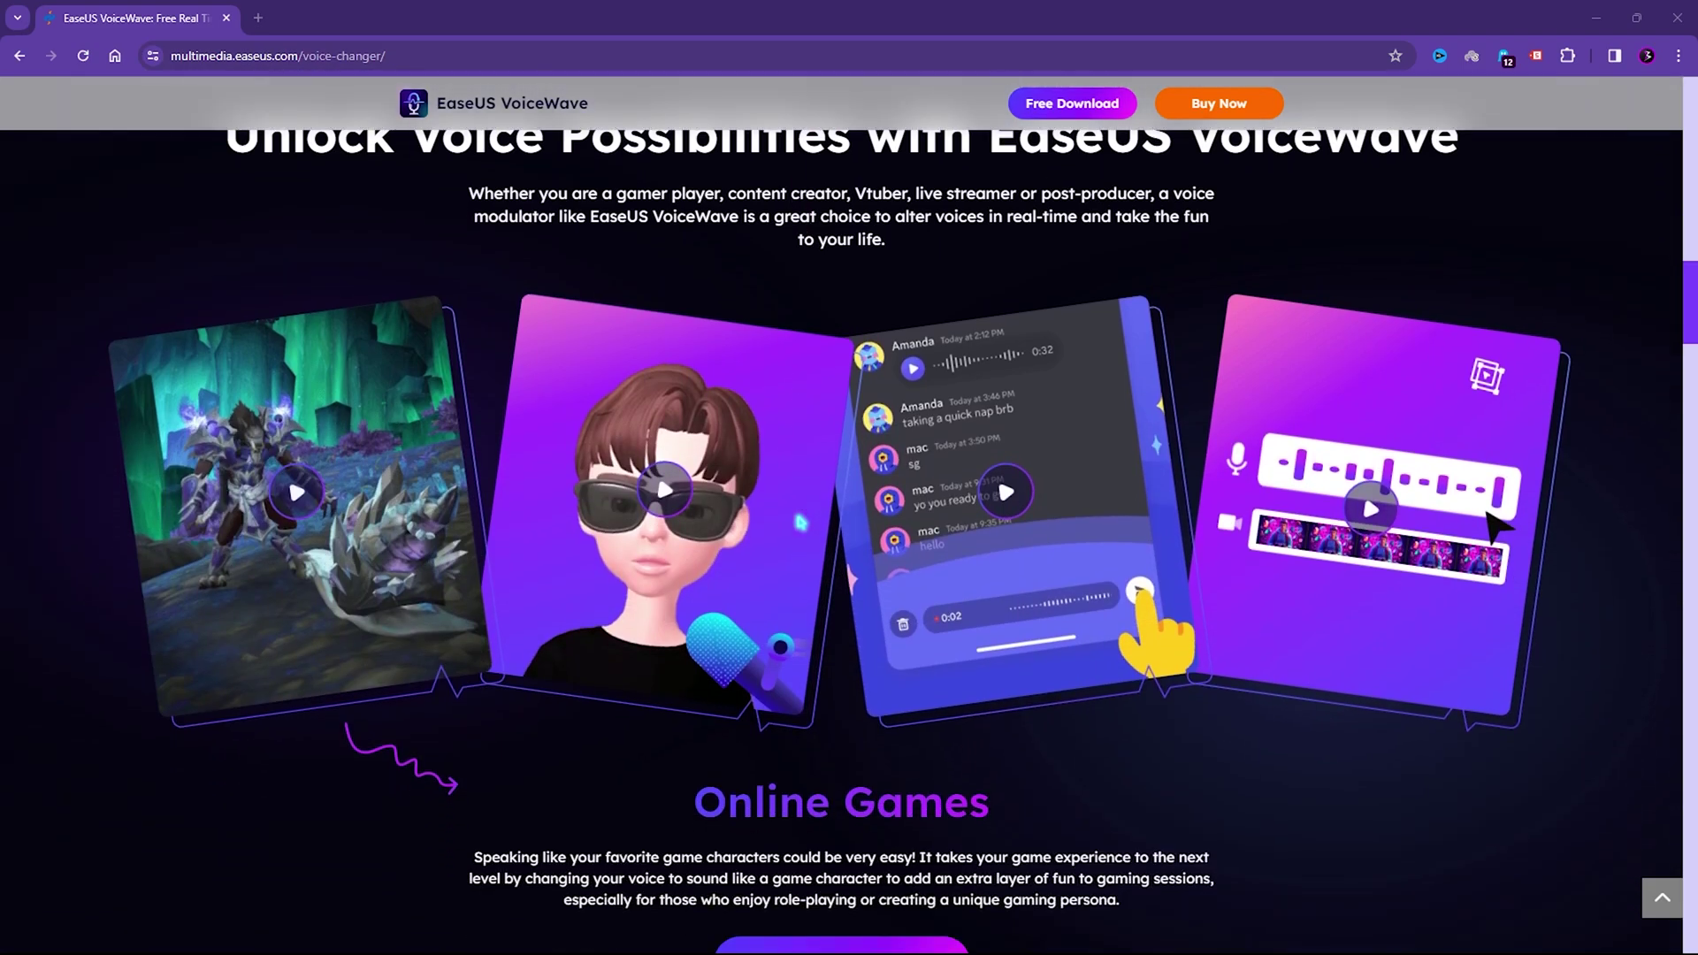
scroll(801, 523, up, 20)
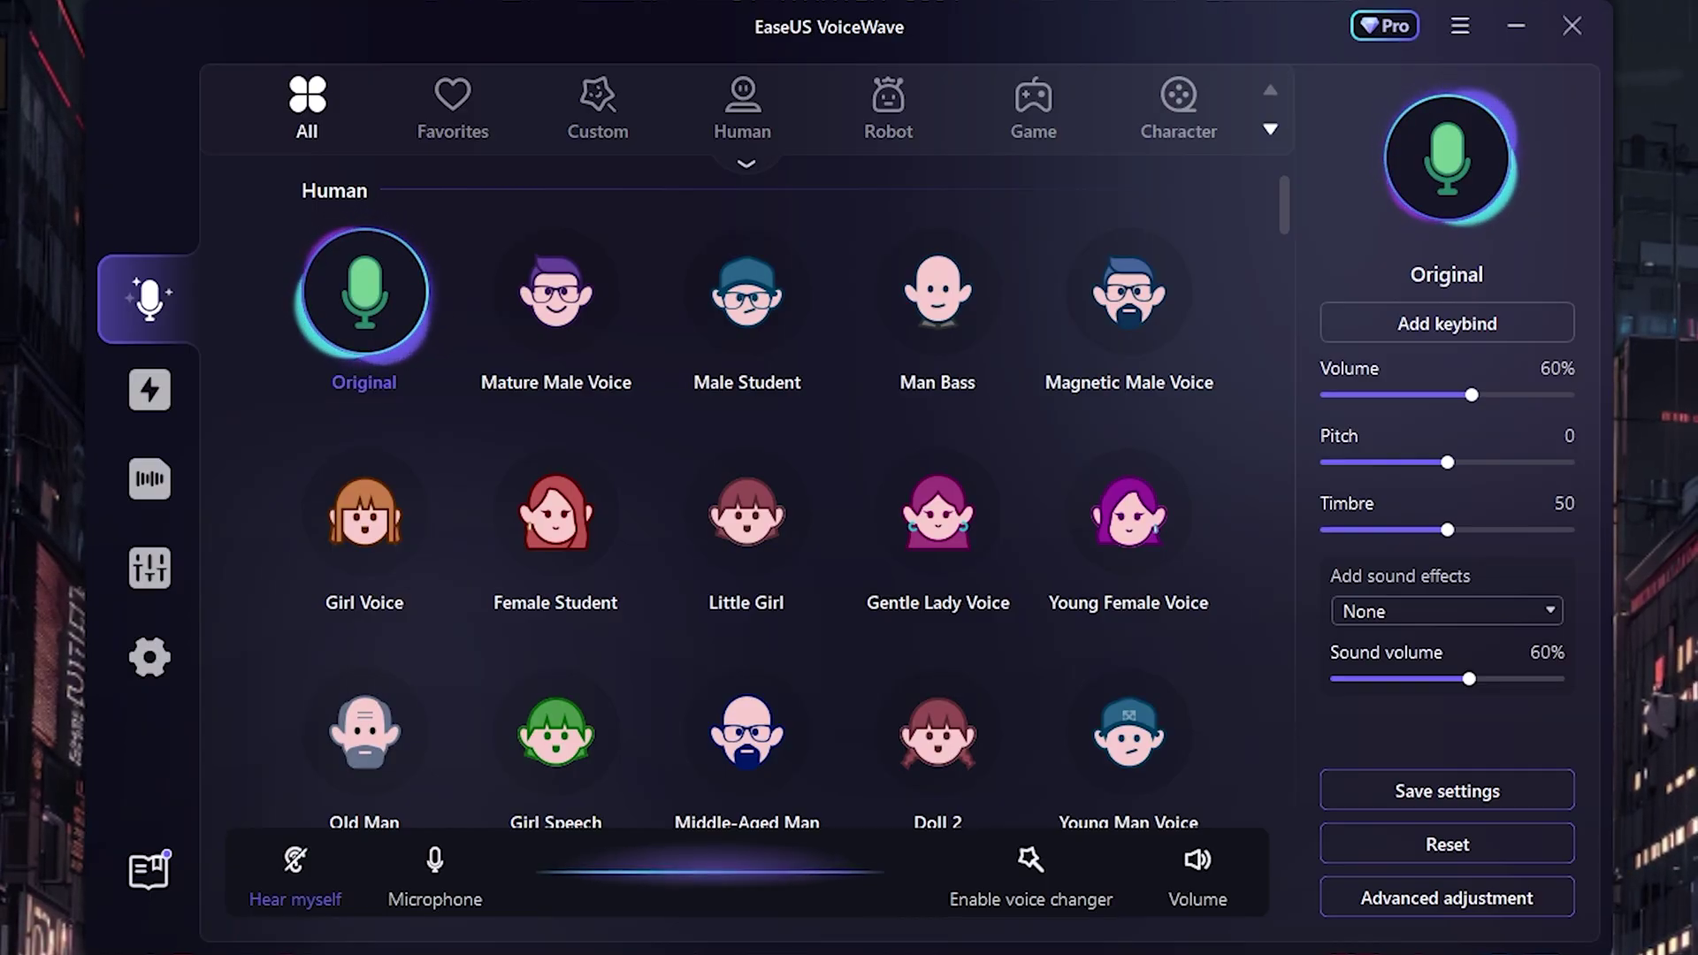
Open the soundboard, show the Anime category, and preview then stop the Wow sound.
click(141, 409)
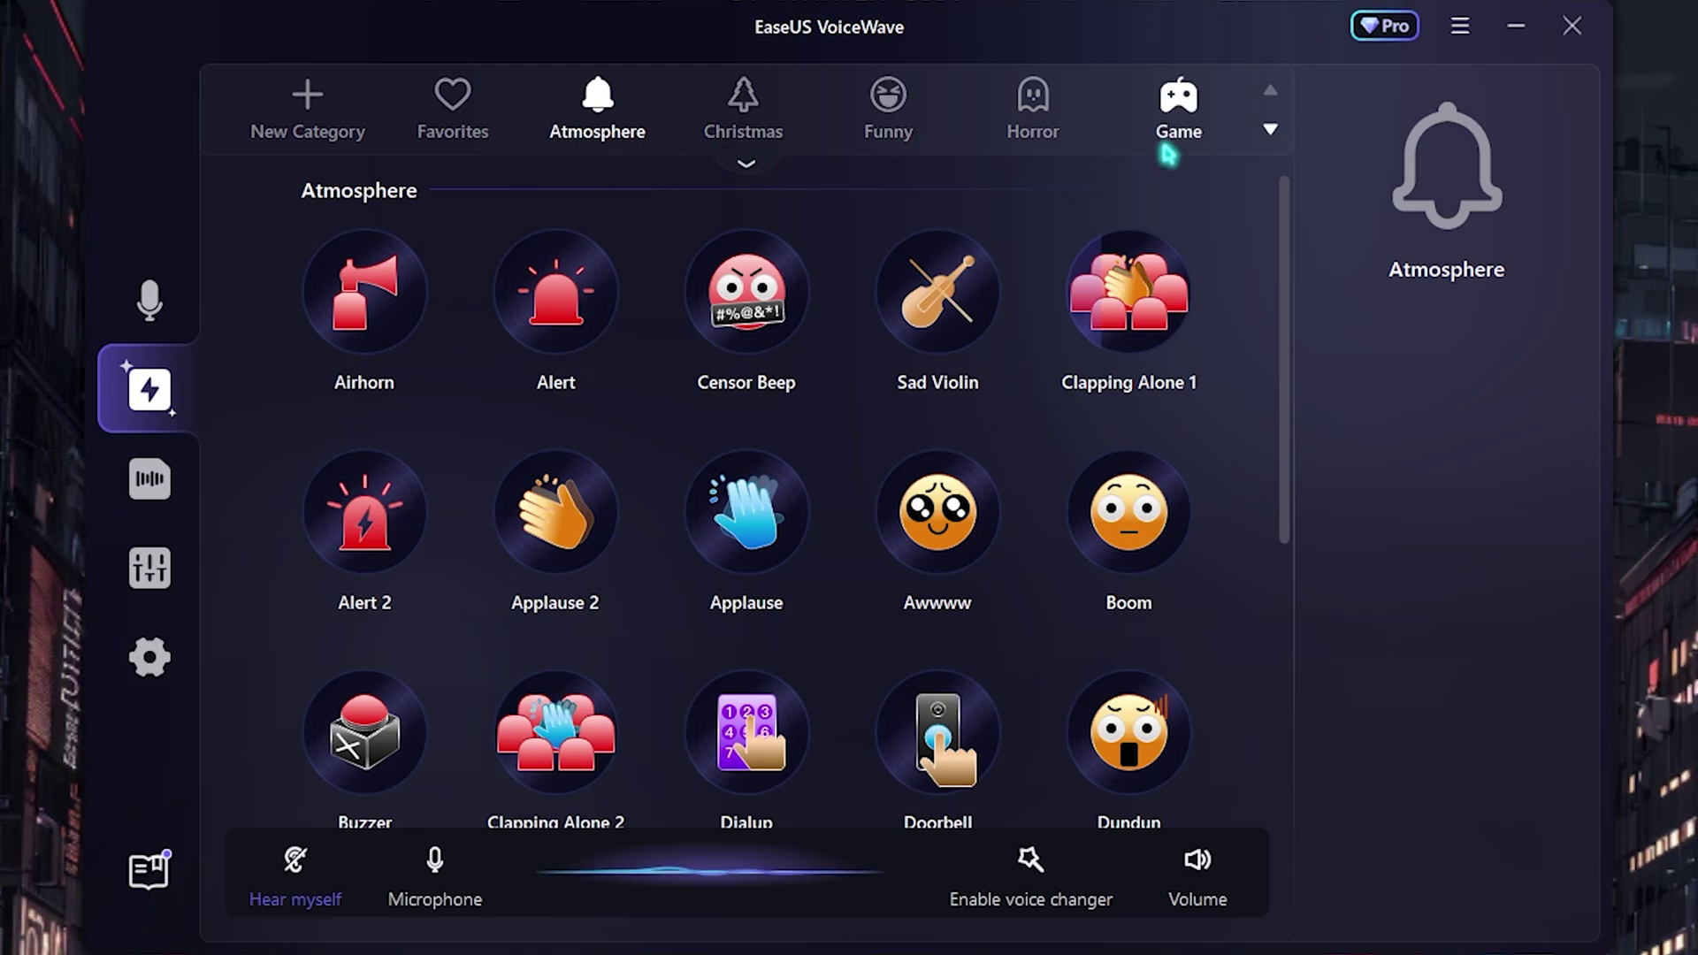
click(748, 165)
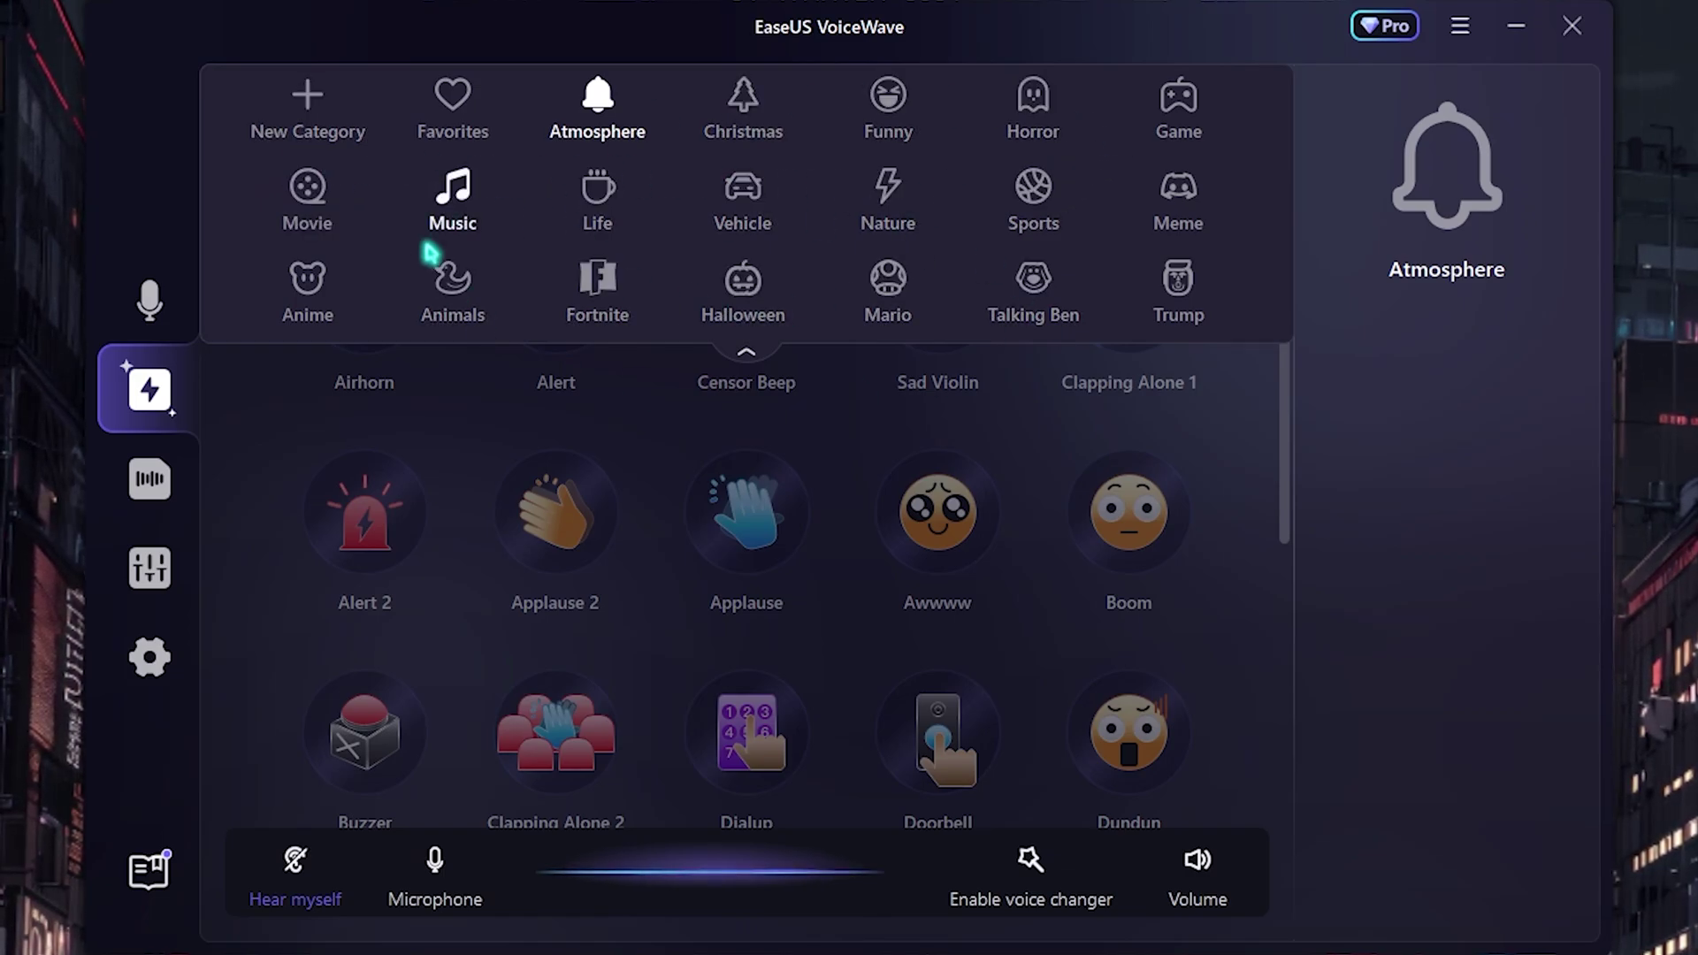
click(311, 281)
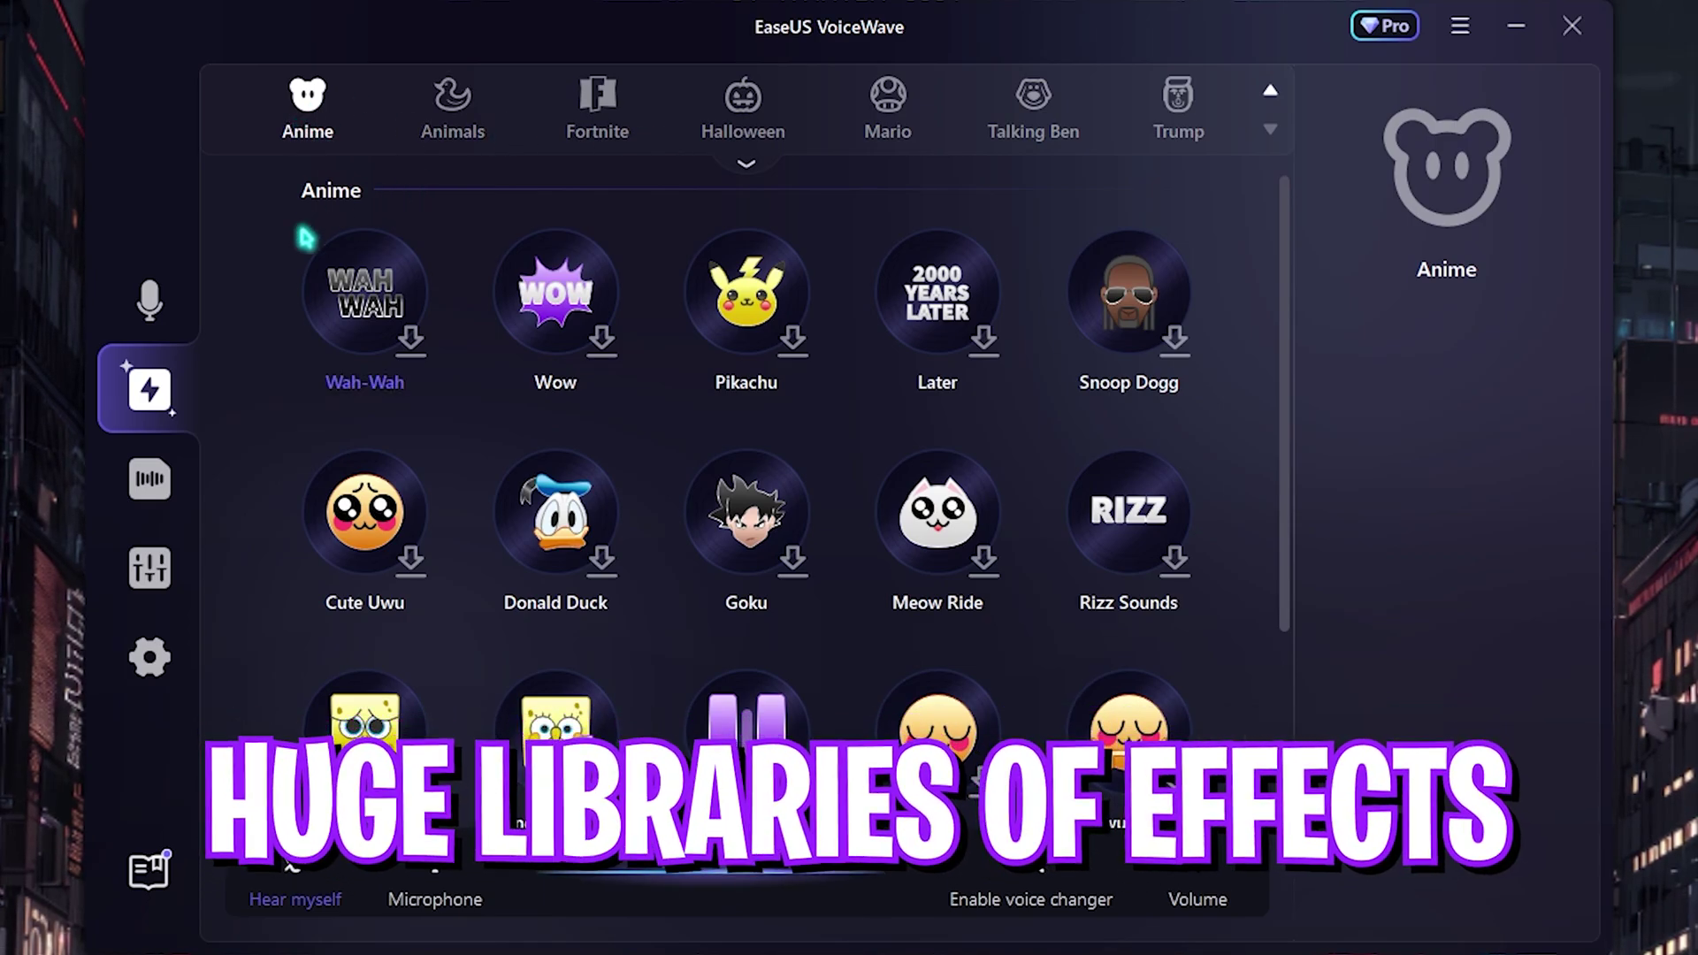
click(612, 378)
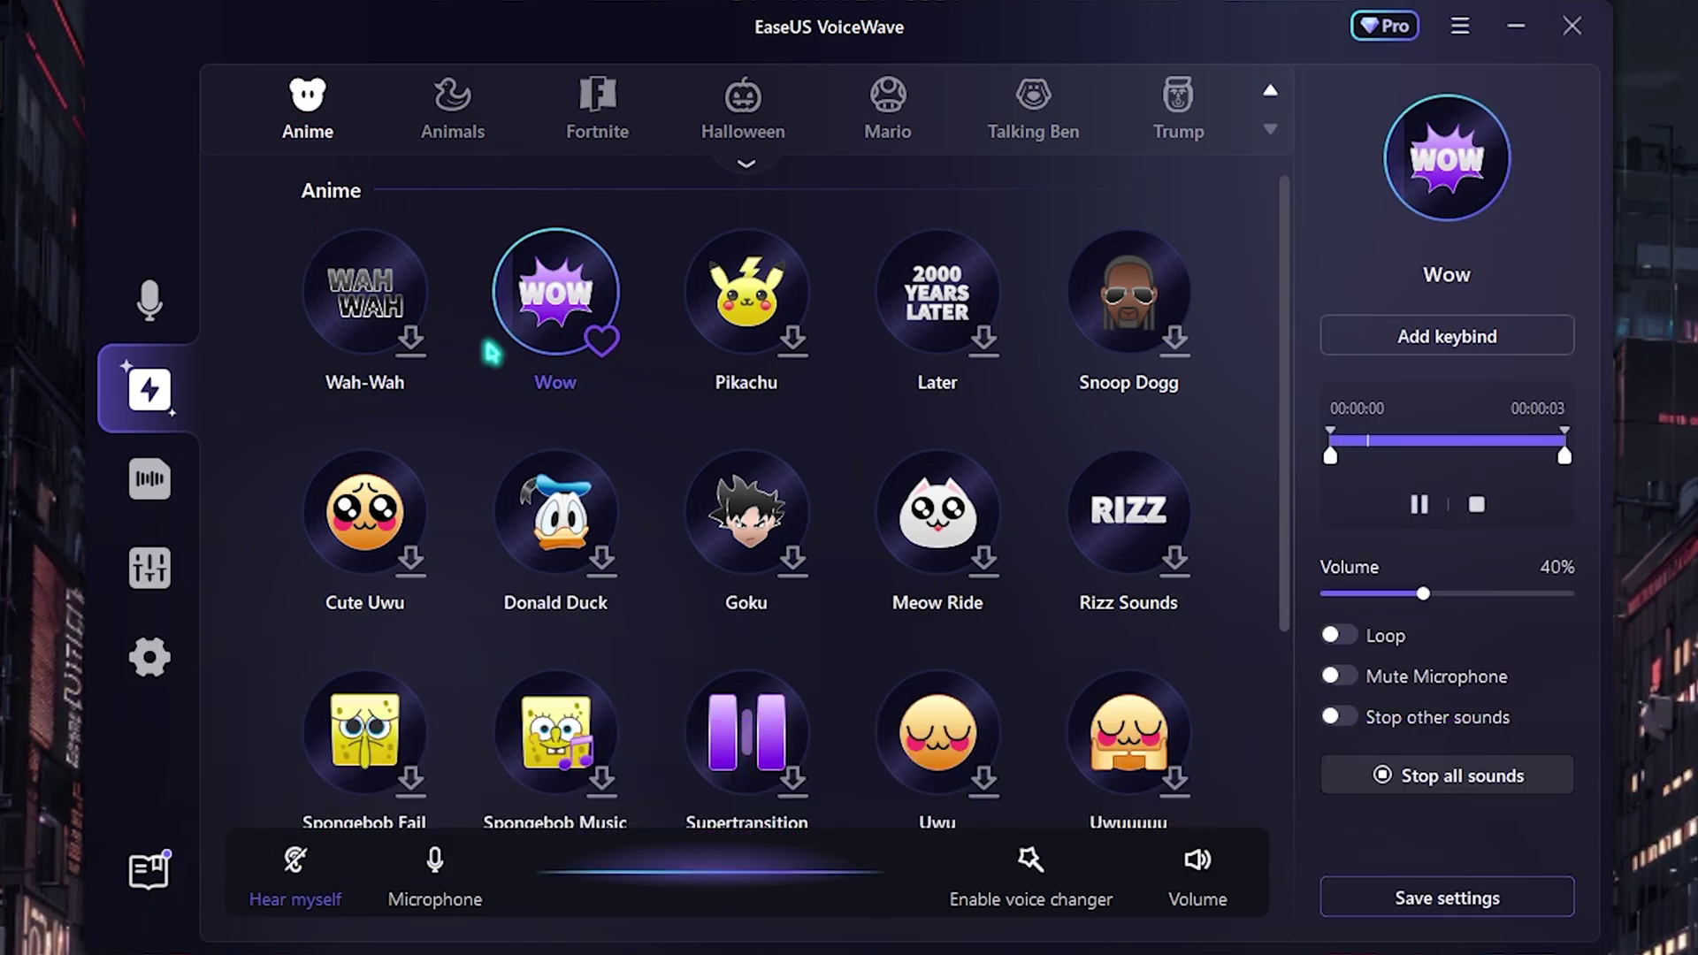
click(1477, 504)
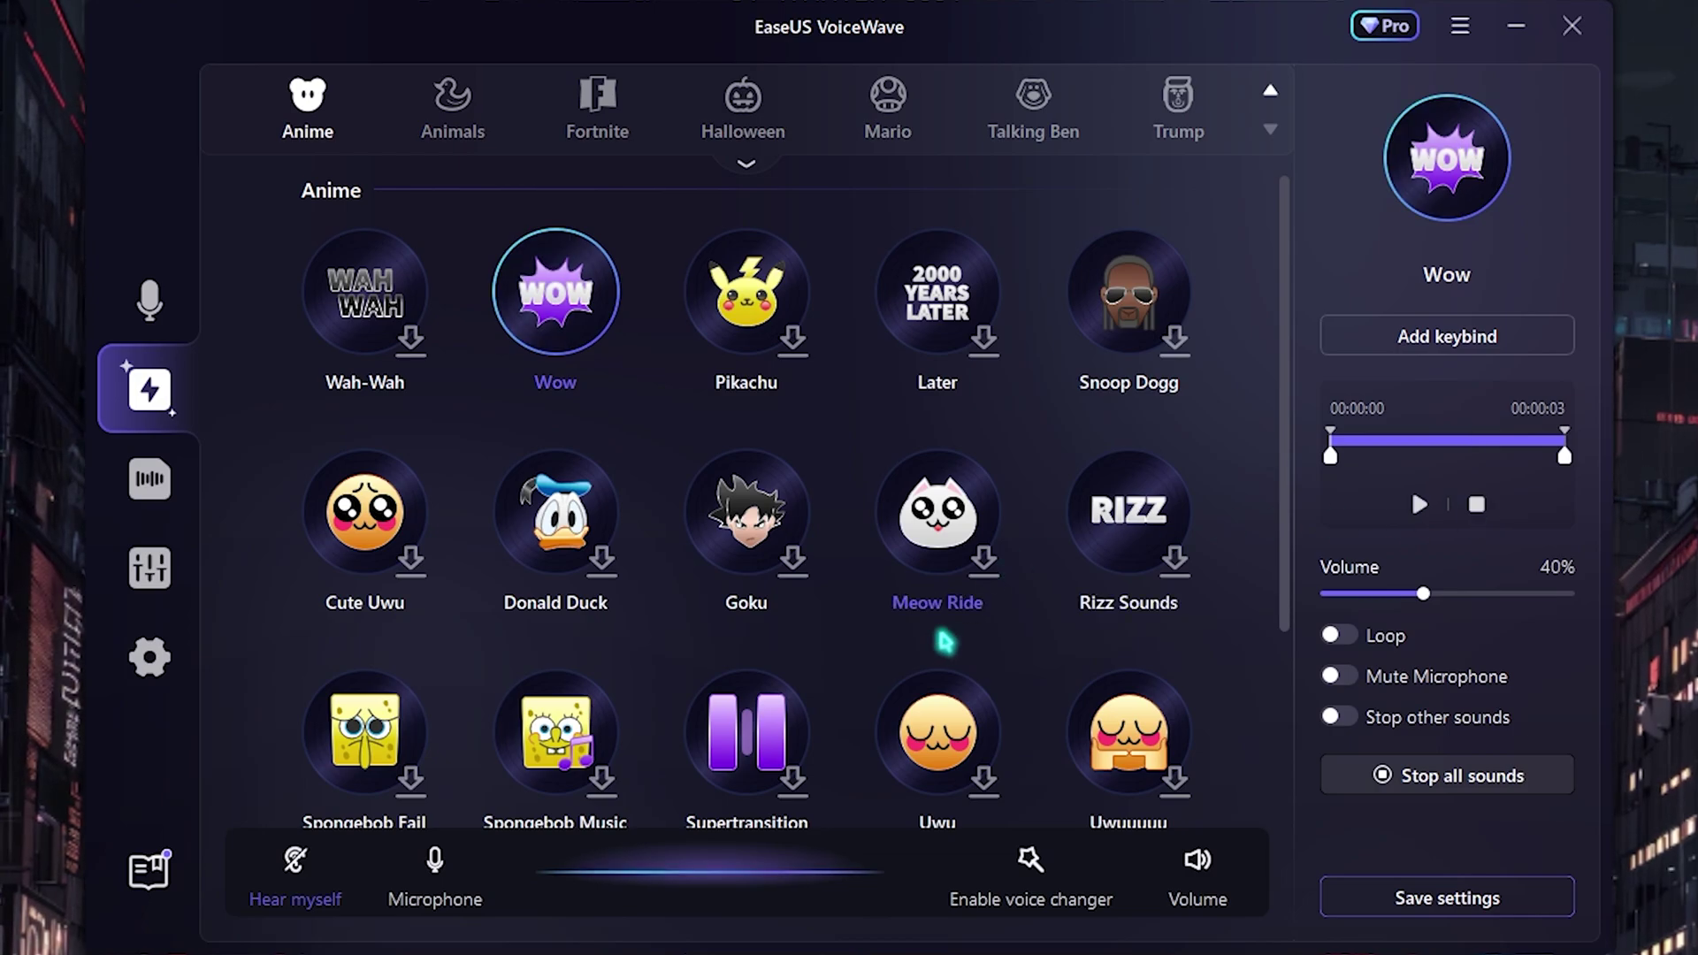
scroll(885, 681, down, 3)
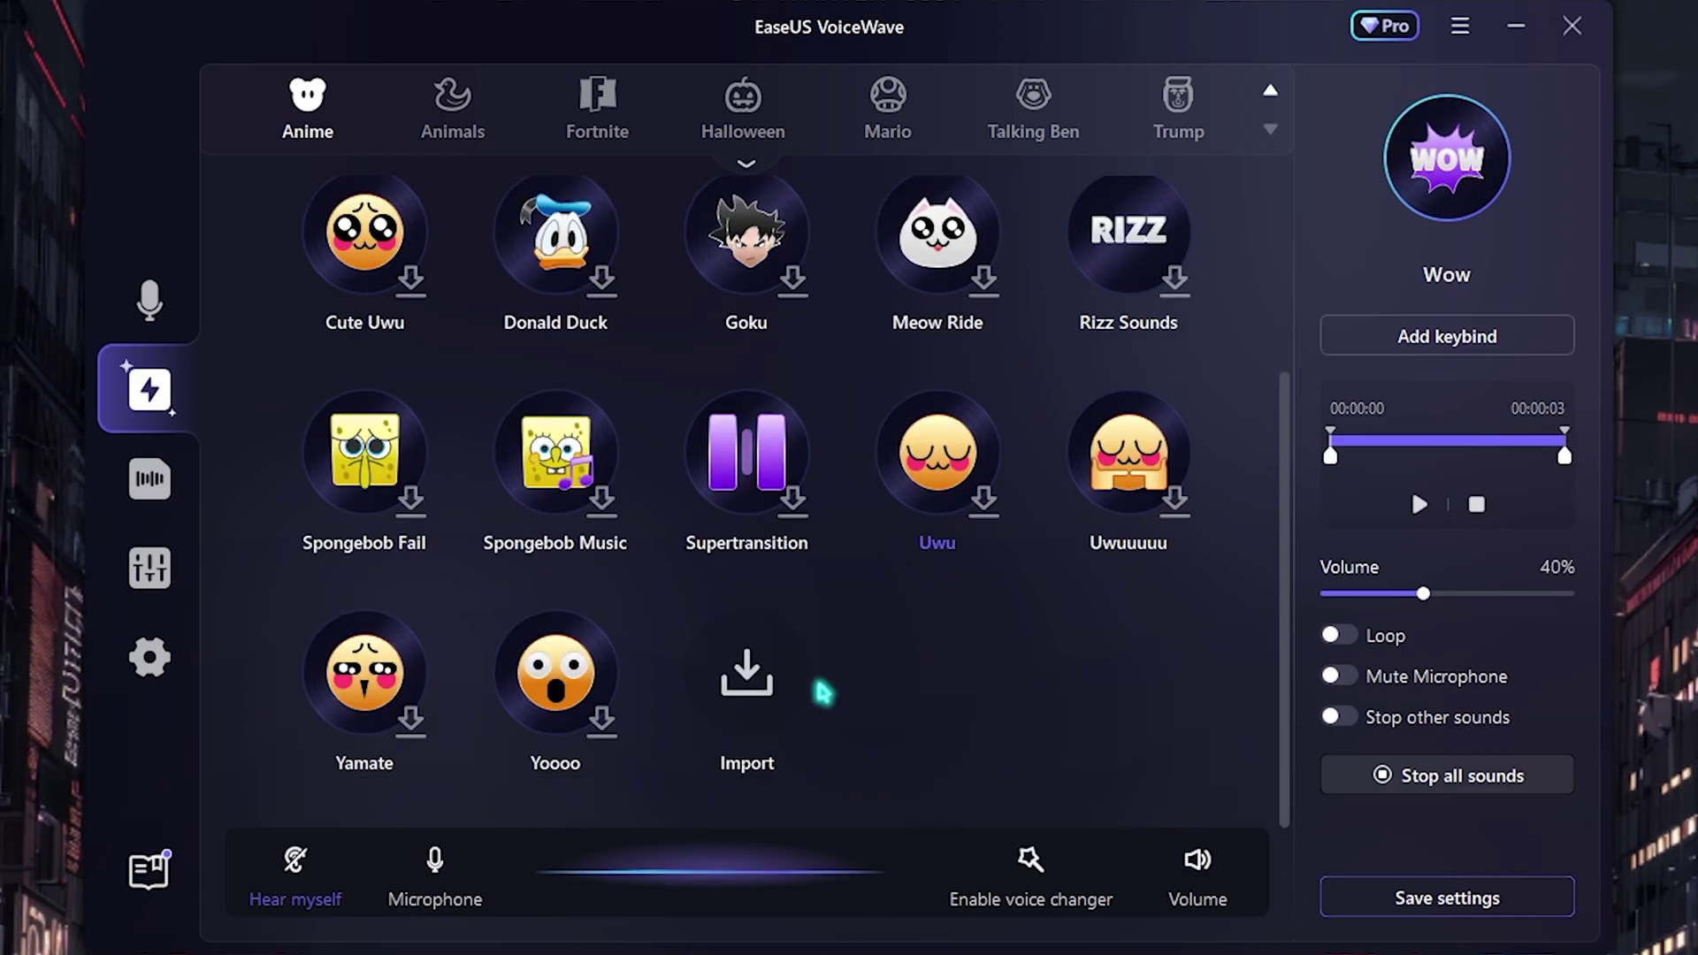
scroll(531, 398, up, 3)
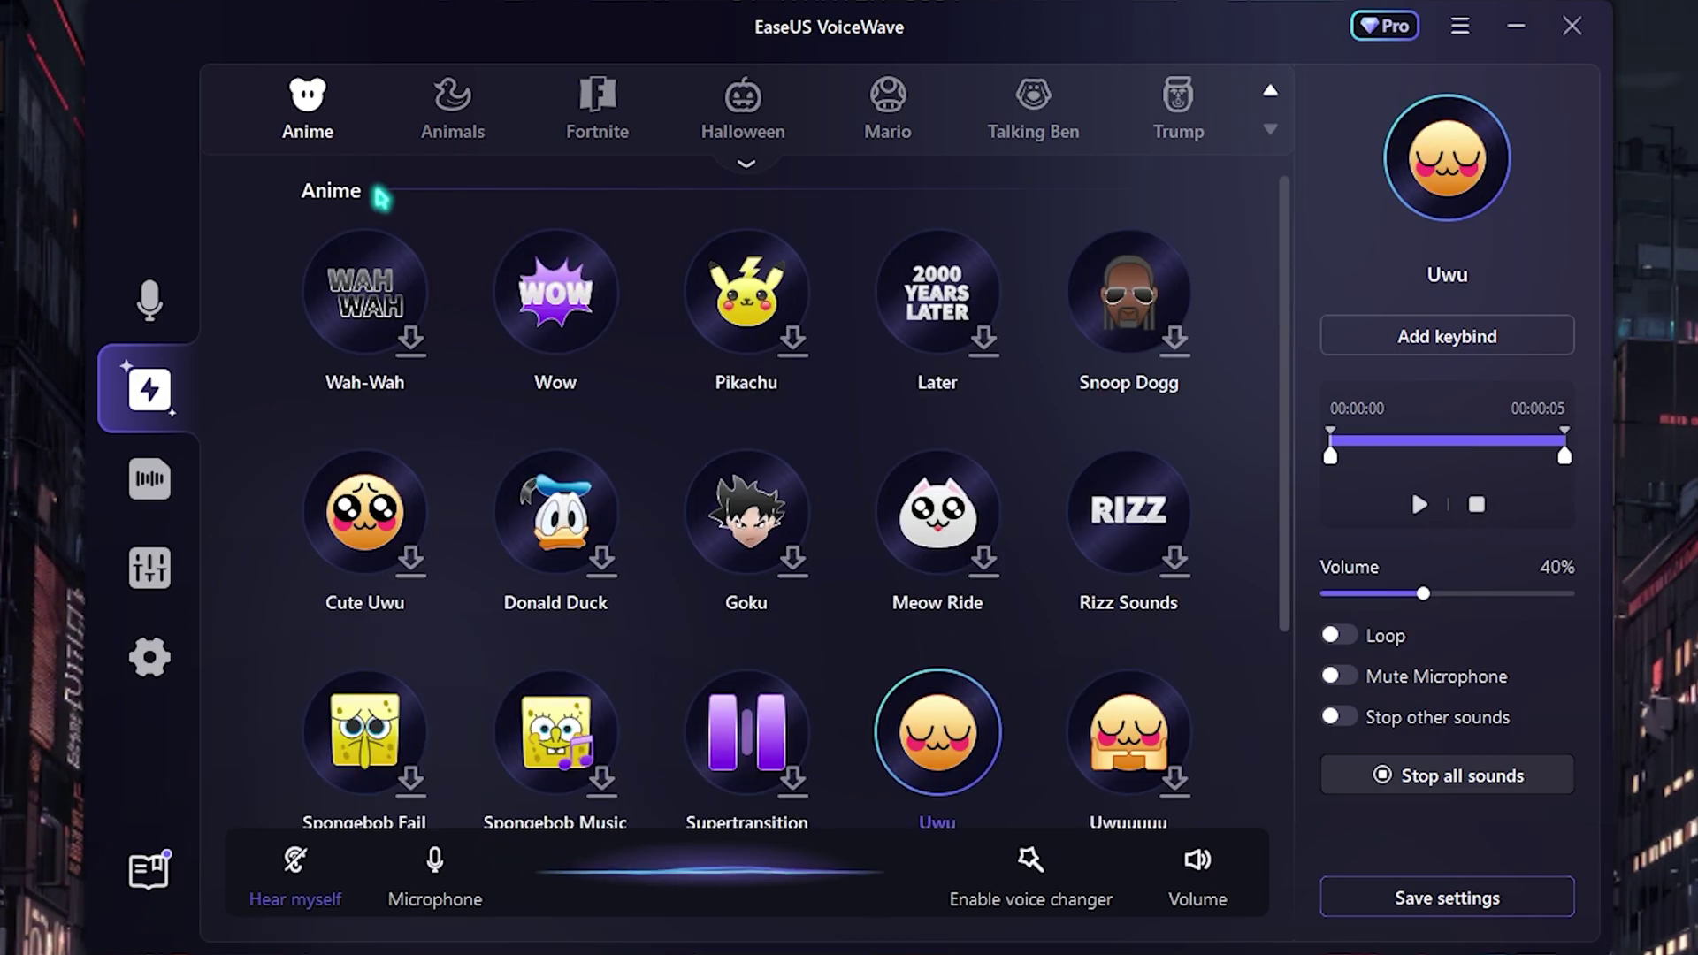
Browse Animals, Fortnite, Halloween, Mario, Talking Ben, Trump, Vehicle, Nature, Sports, ending on Meme.
click(449, 124)
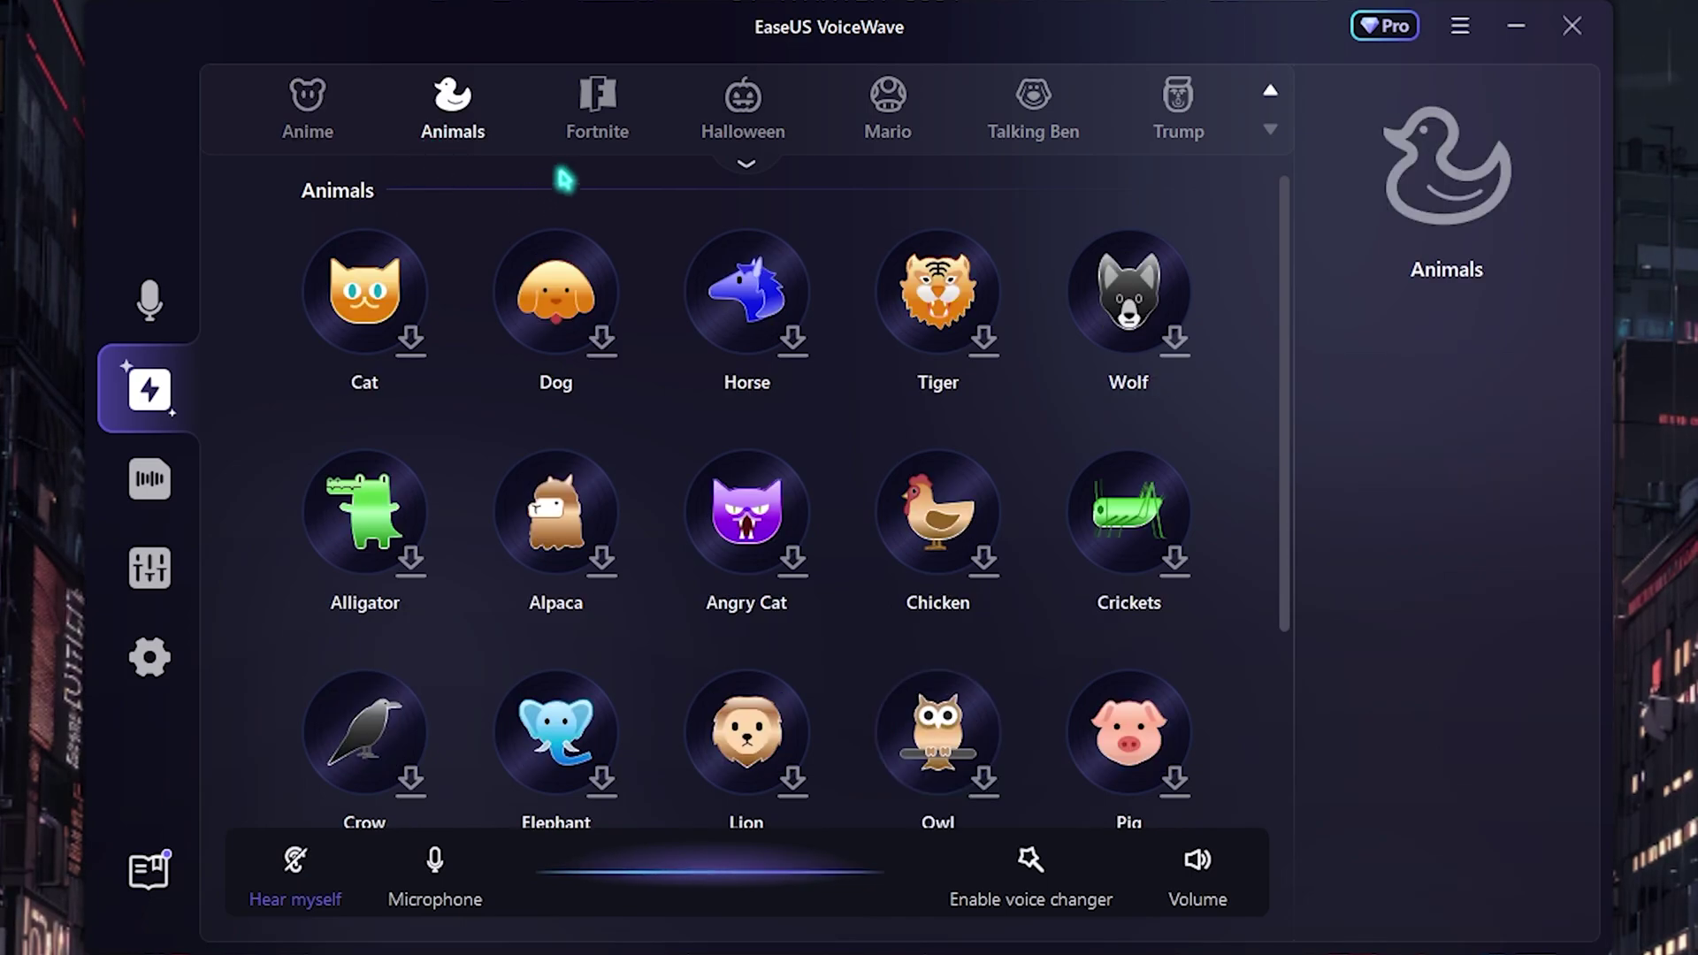
click(616, 112)
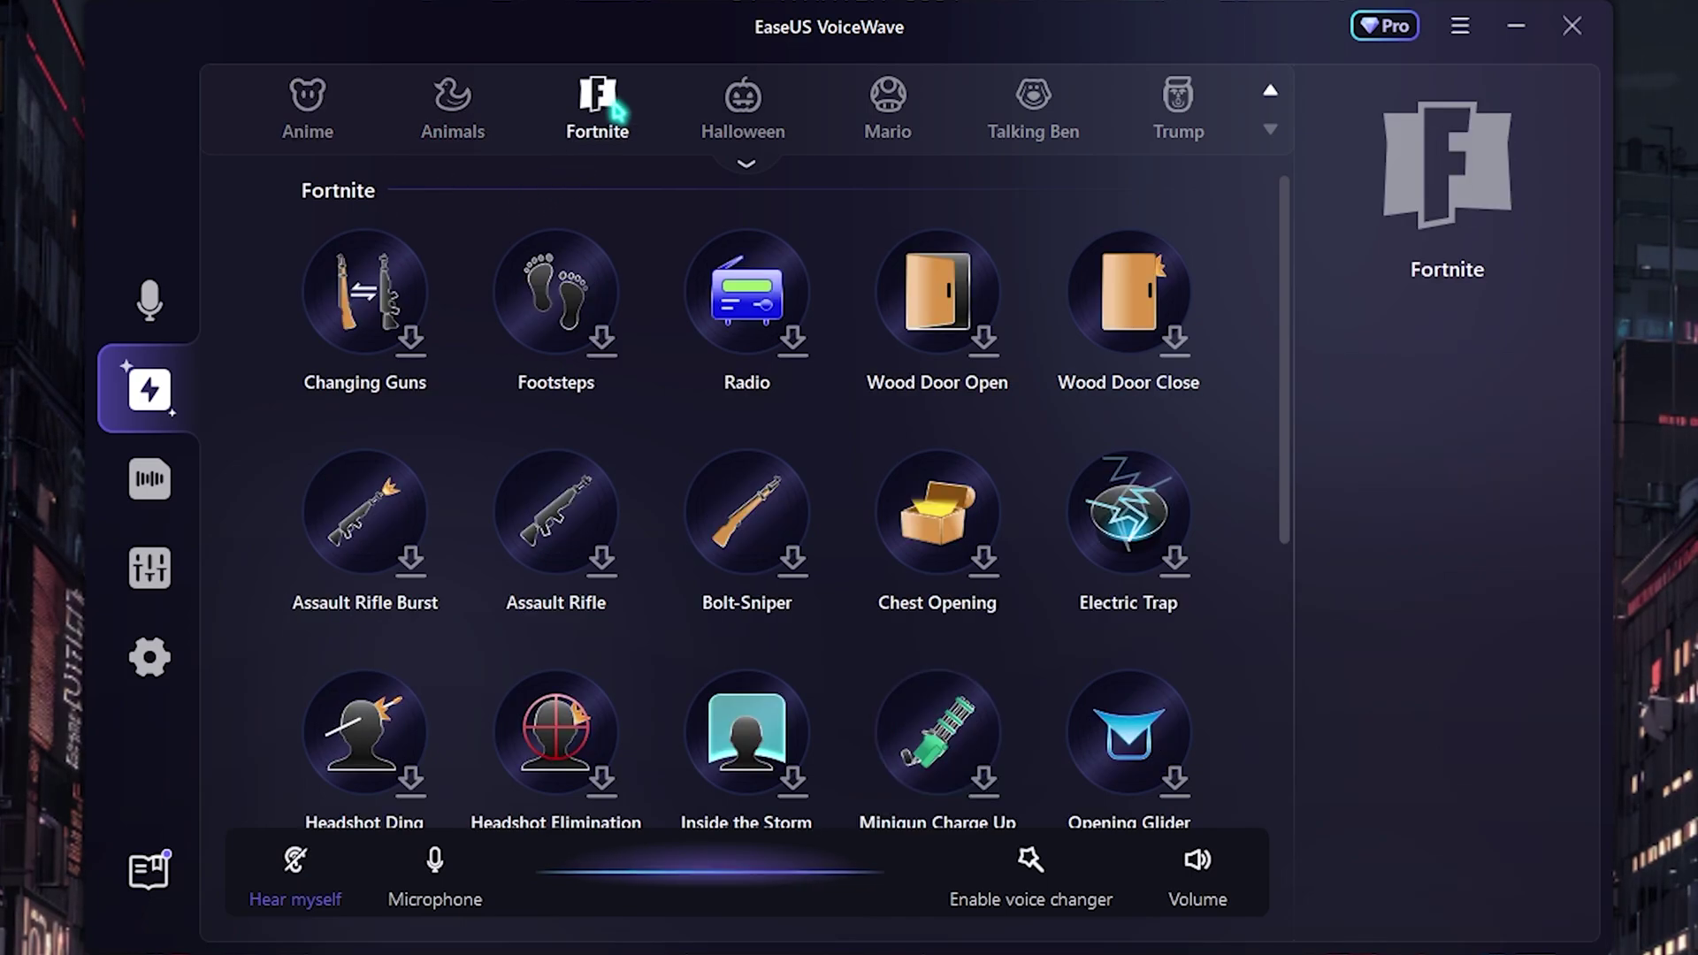
click(716, 121)
click(884, 129)
click(1033, 124)
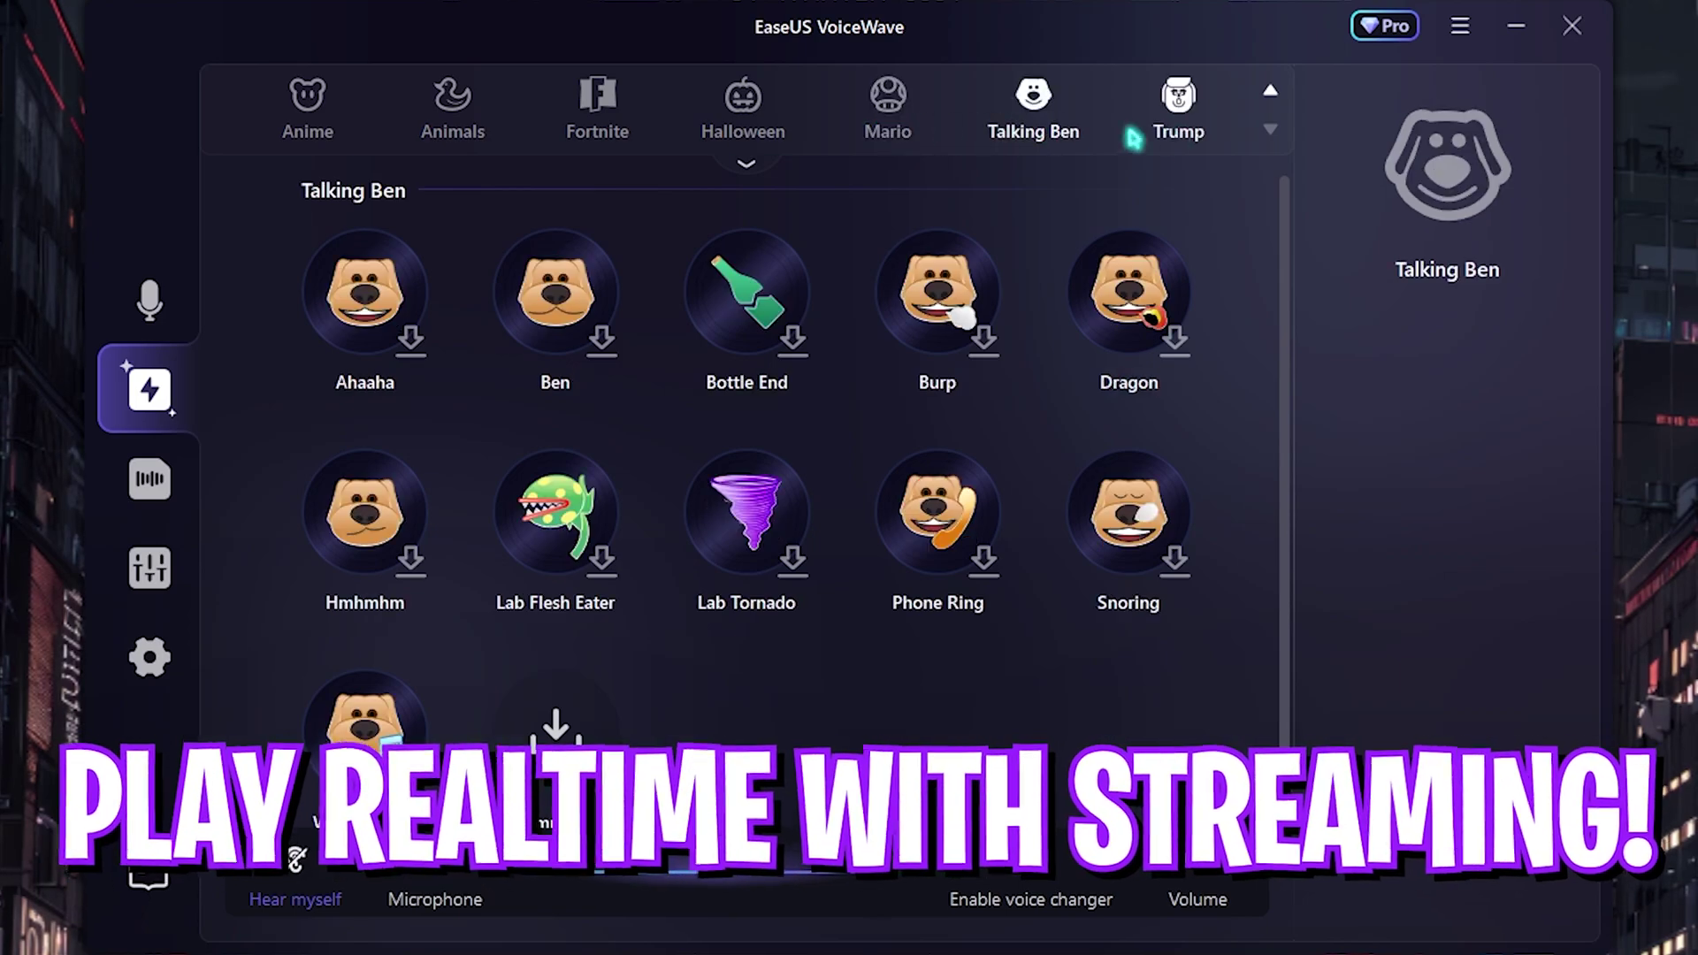
click(1177, 111)
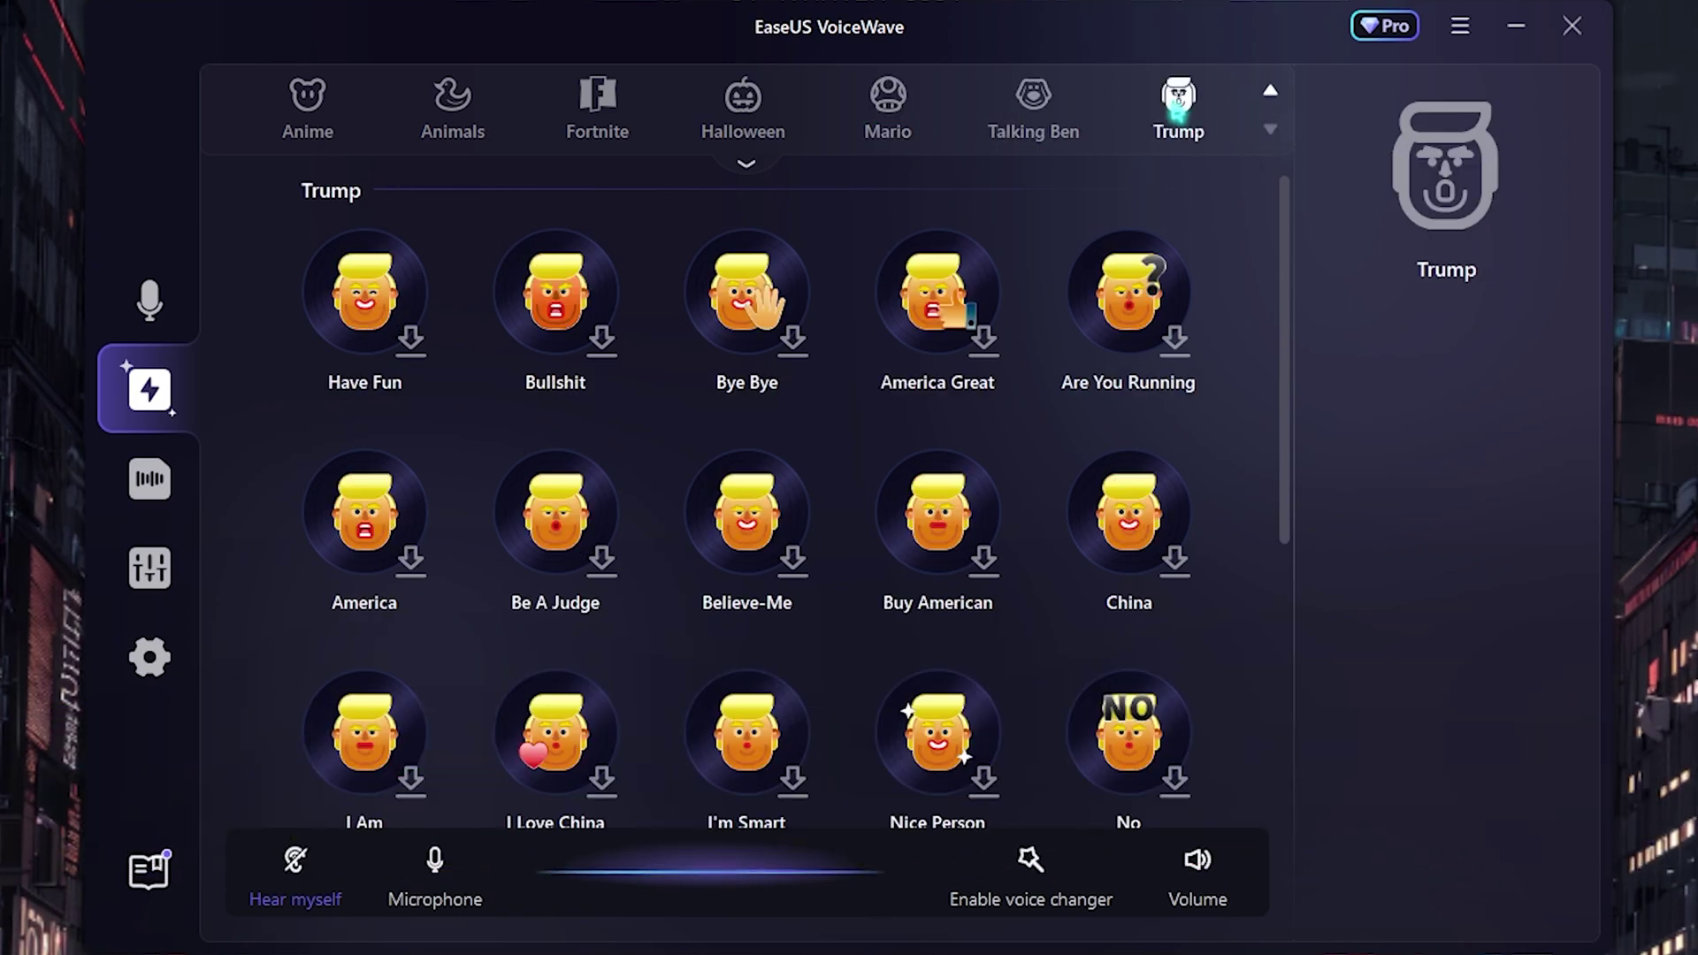
click(1272, 128)
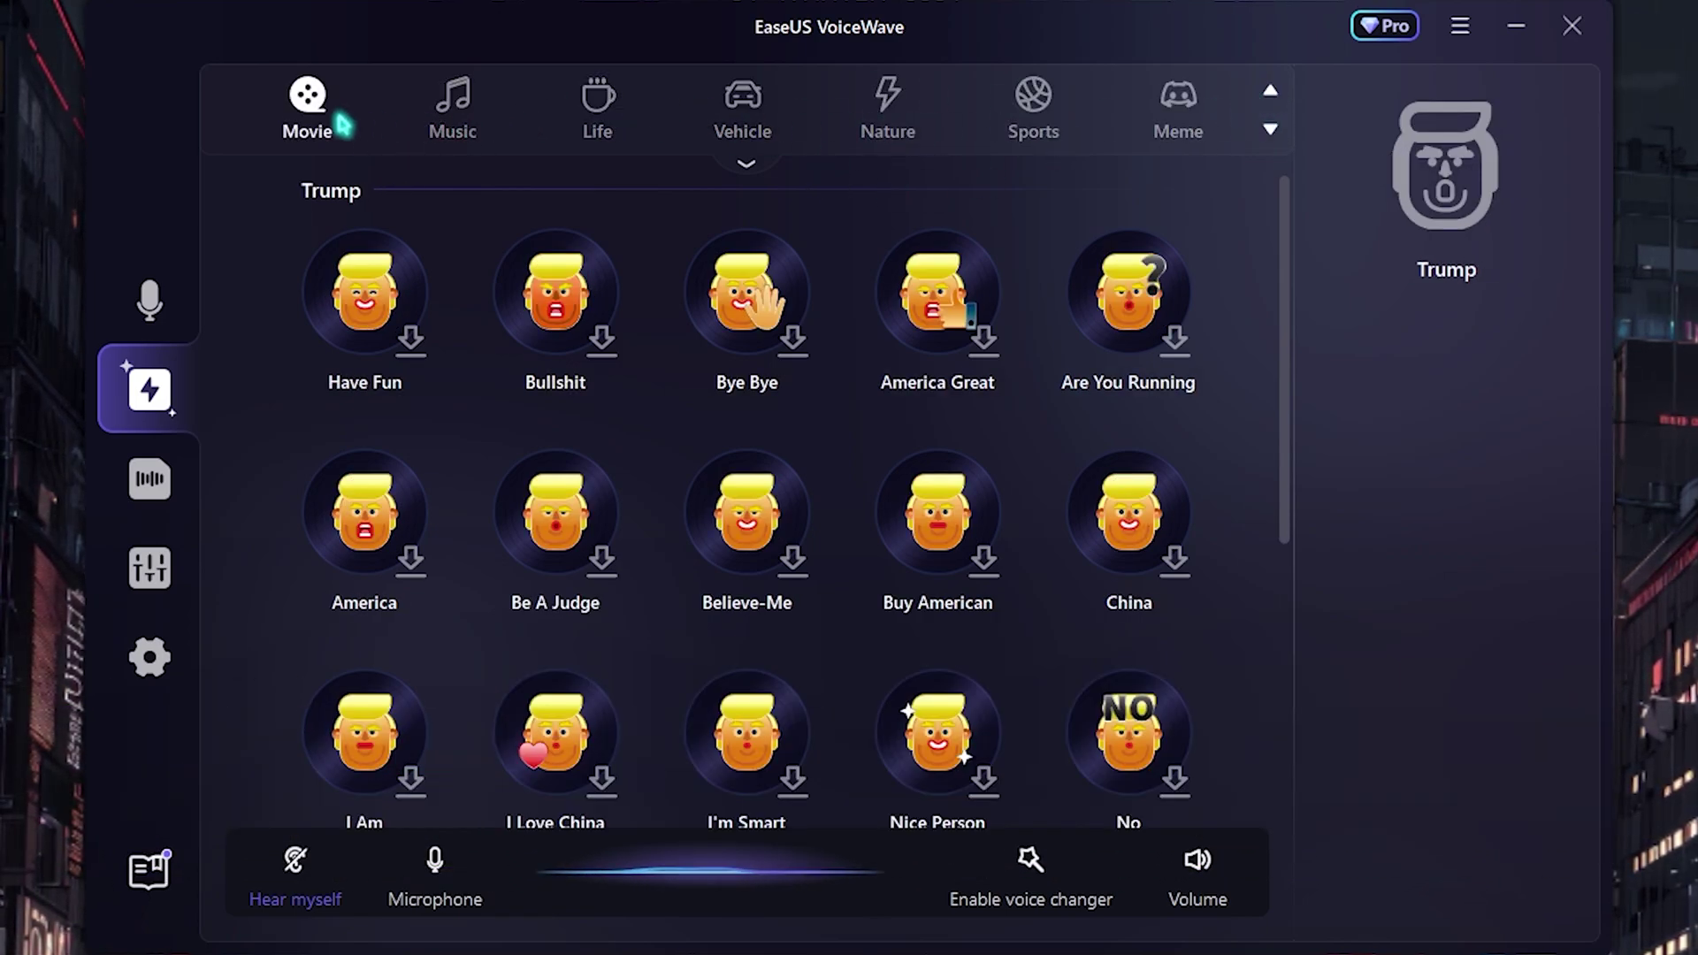
click(736, 142)
click(894, 129)
click(1009, 138)
click(1190, 119)
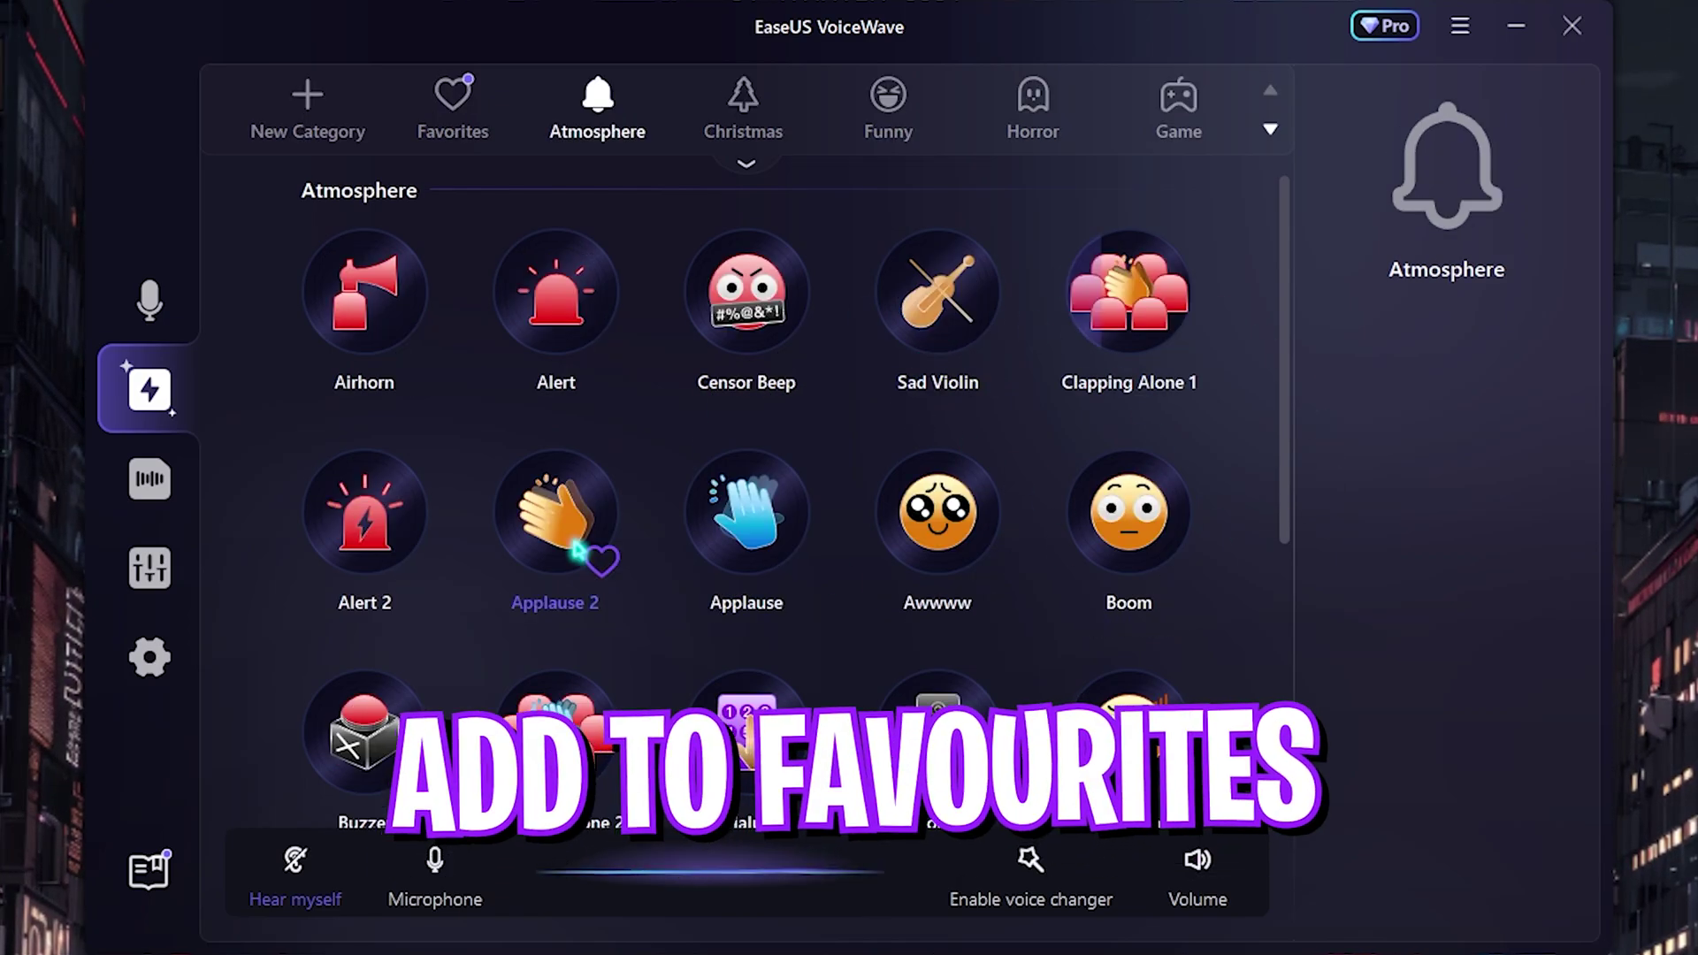
Heart the Alert and Censor Beep sounds, checking the Favorites collection after each.
click(602, 338)
click(453, 115)
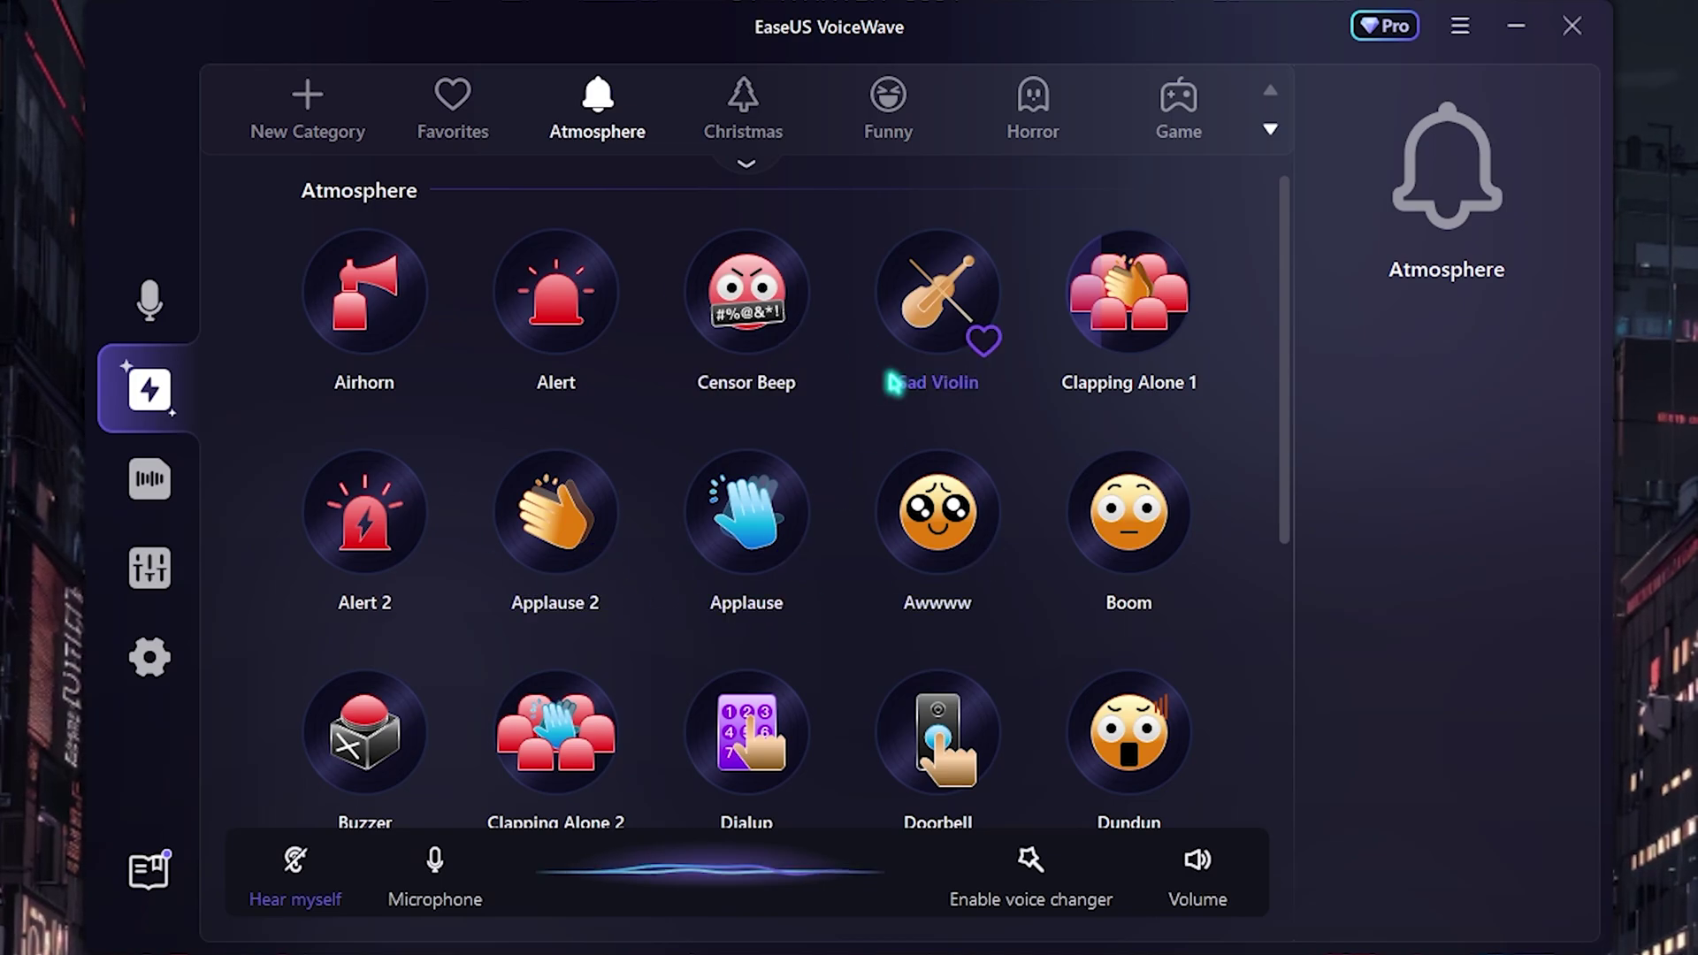
click(799, 339)
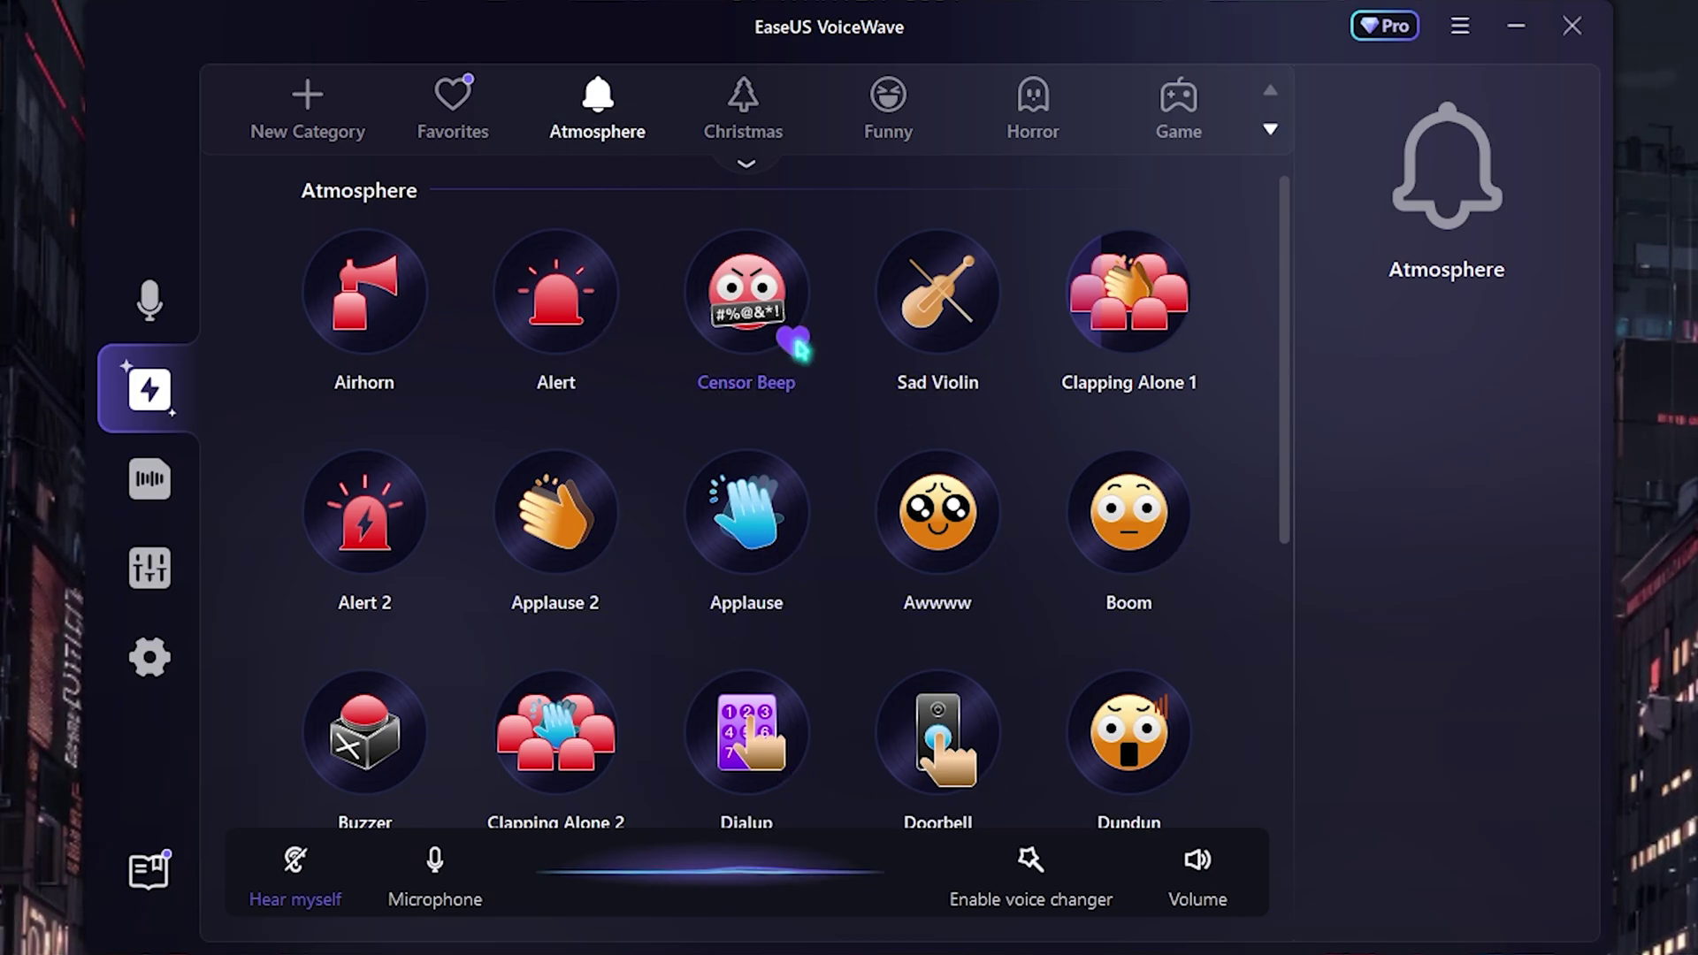
click(461, 110)
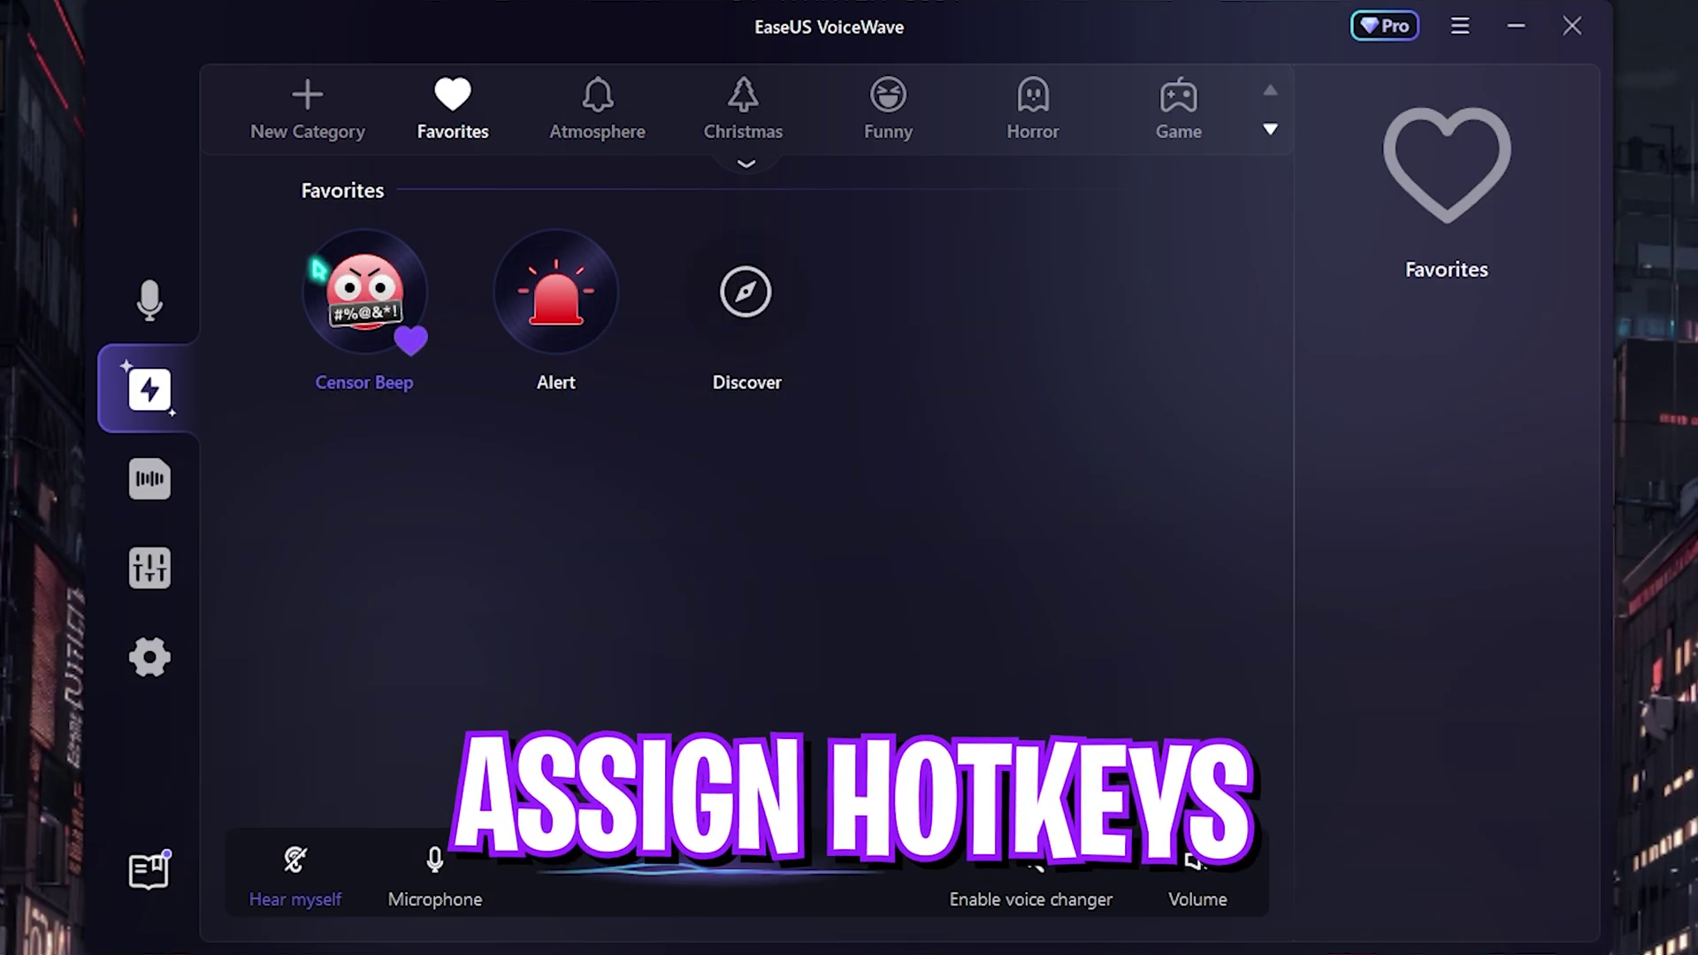
Assign Numpad 5 as the keybind for the Censor Beep favourite sound.
click(365, 292)
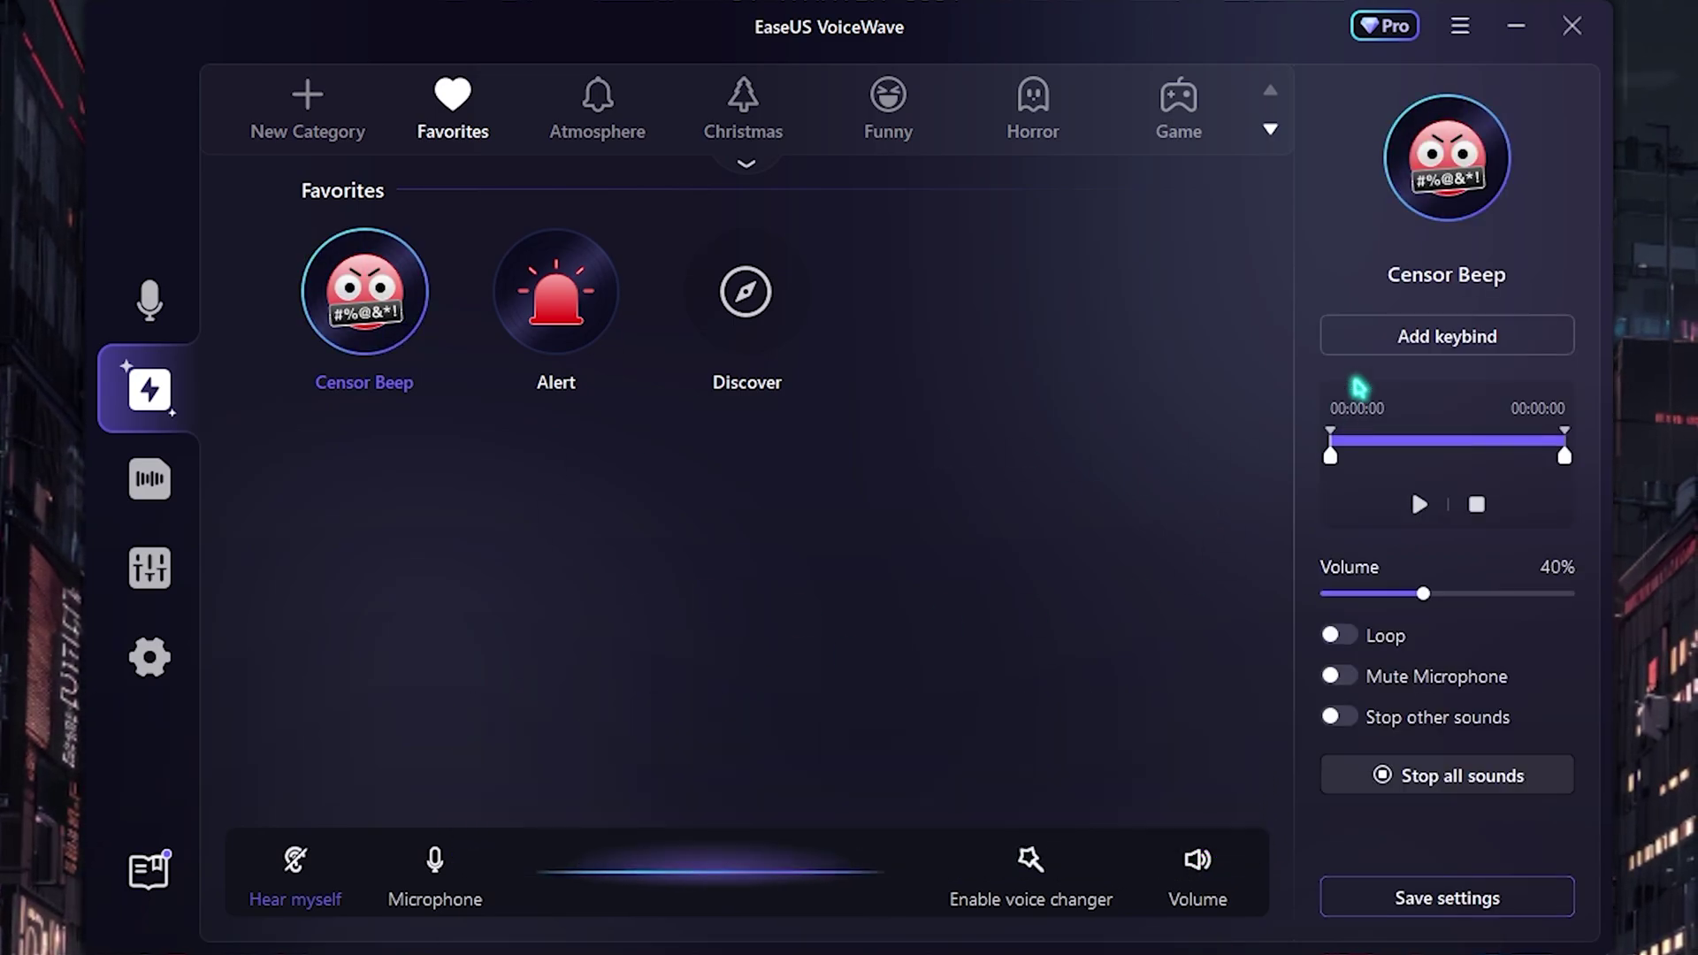
click(1403, 339)
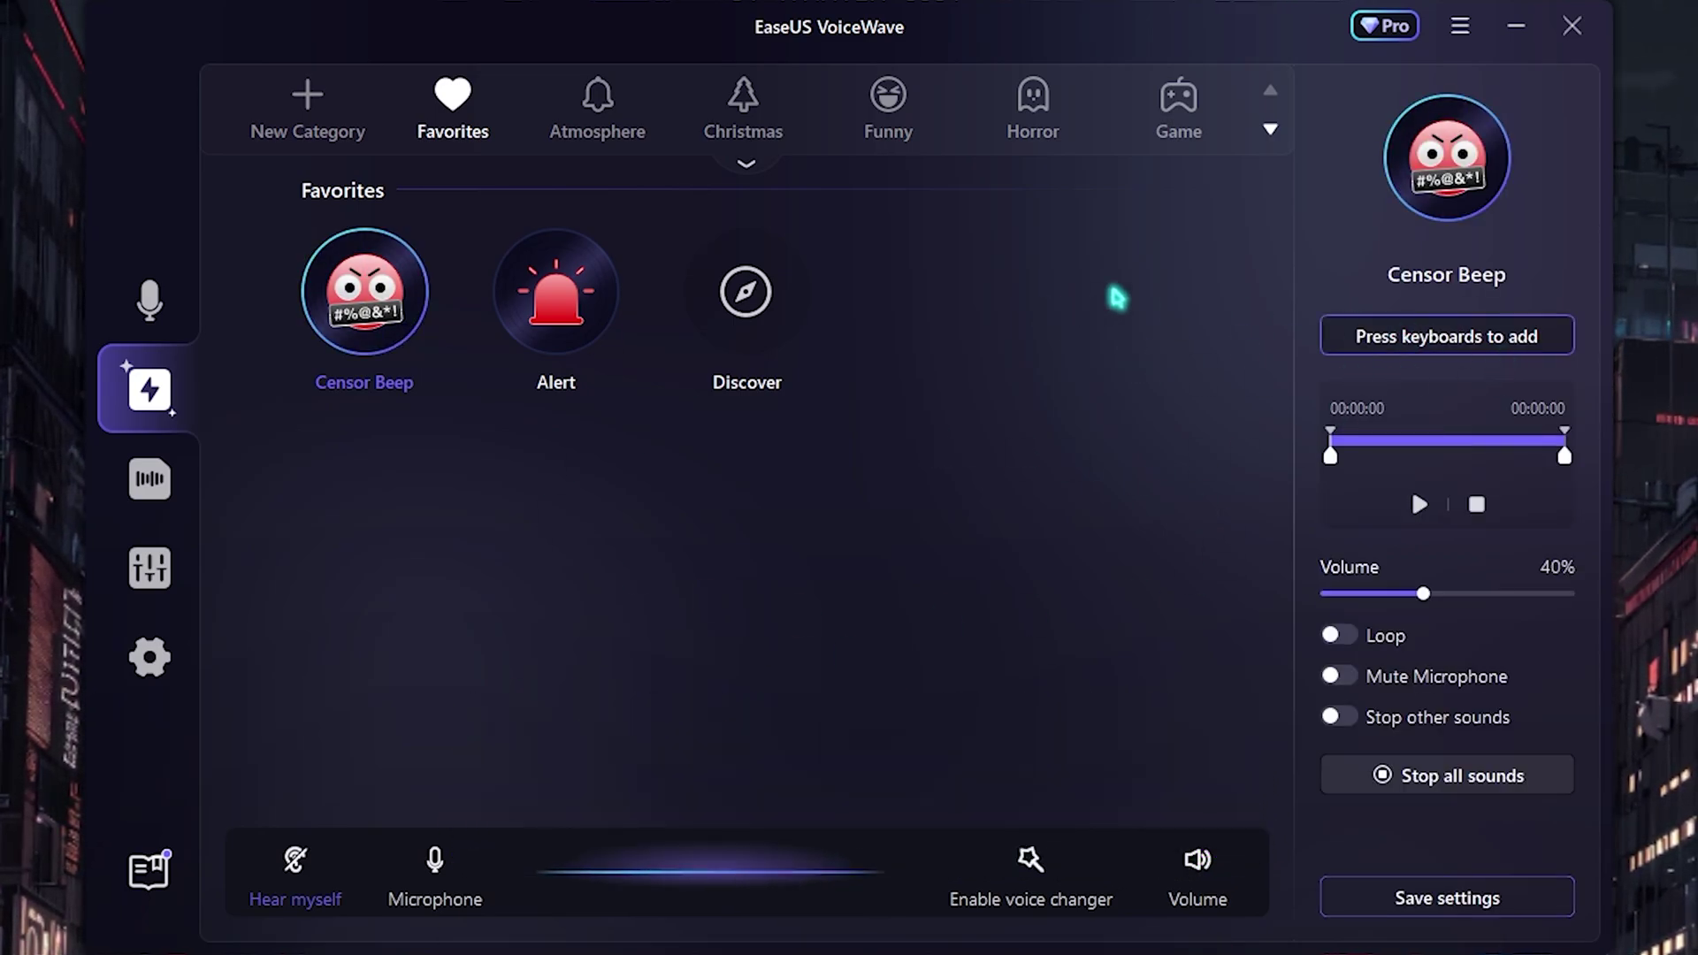
key(KP_5)
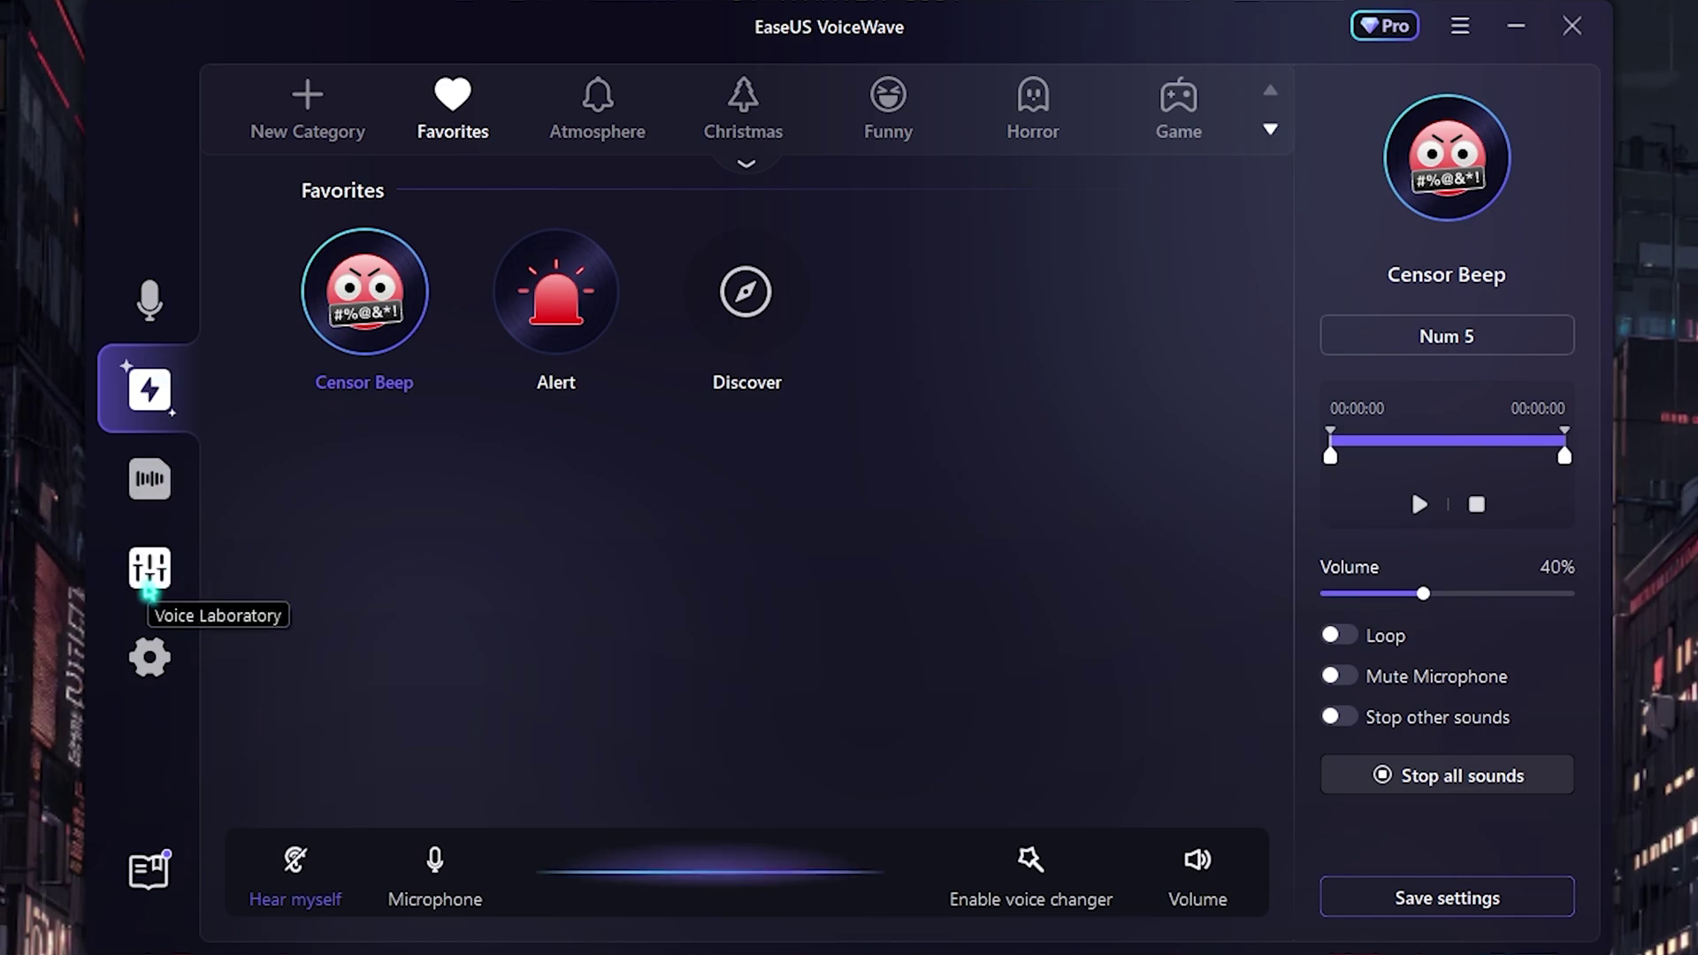
click(163, 573)
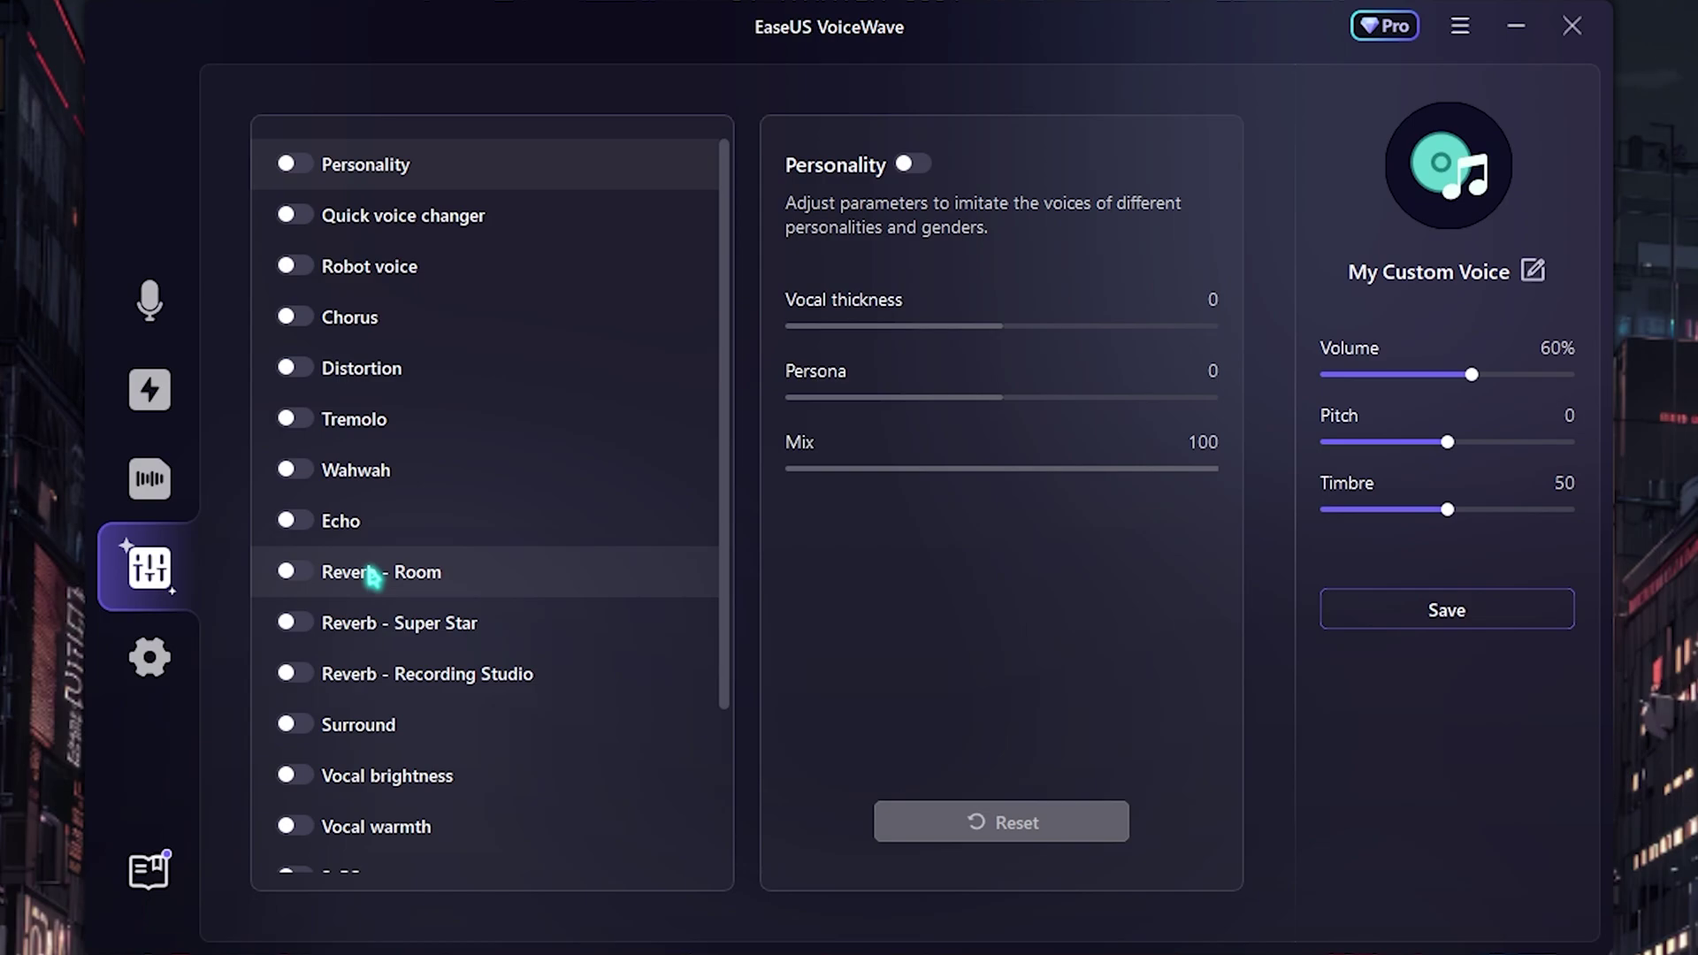
scroll(455, 496, down, 3)
scroll(455, 496, up, 3)
scroll(456, 506, down, 3)
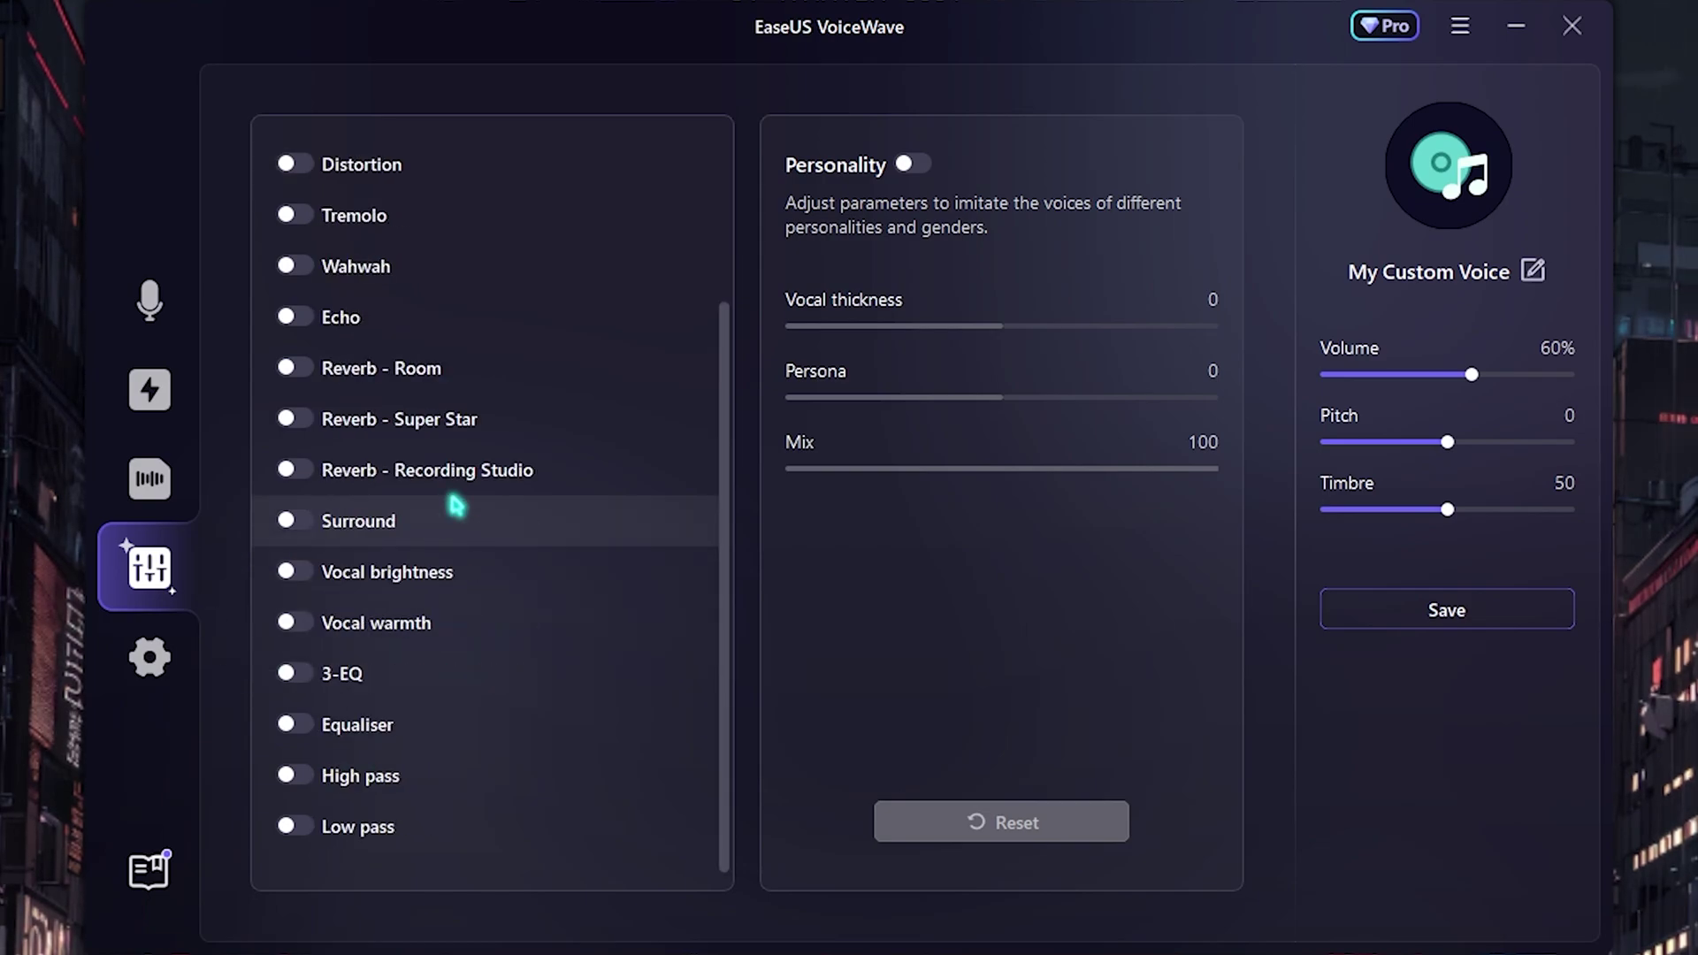
scroll(454, 504, up, 3)
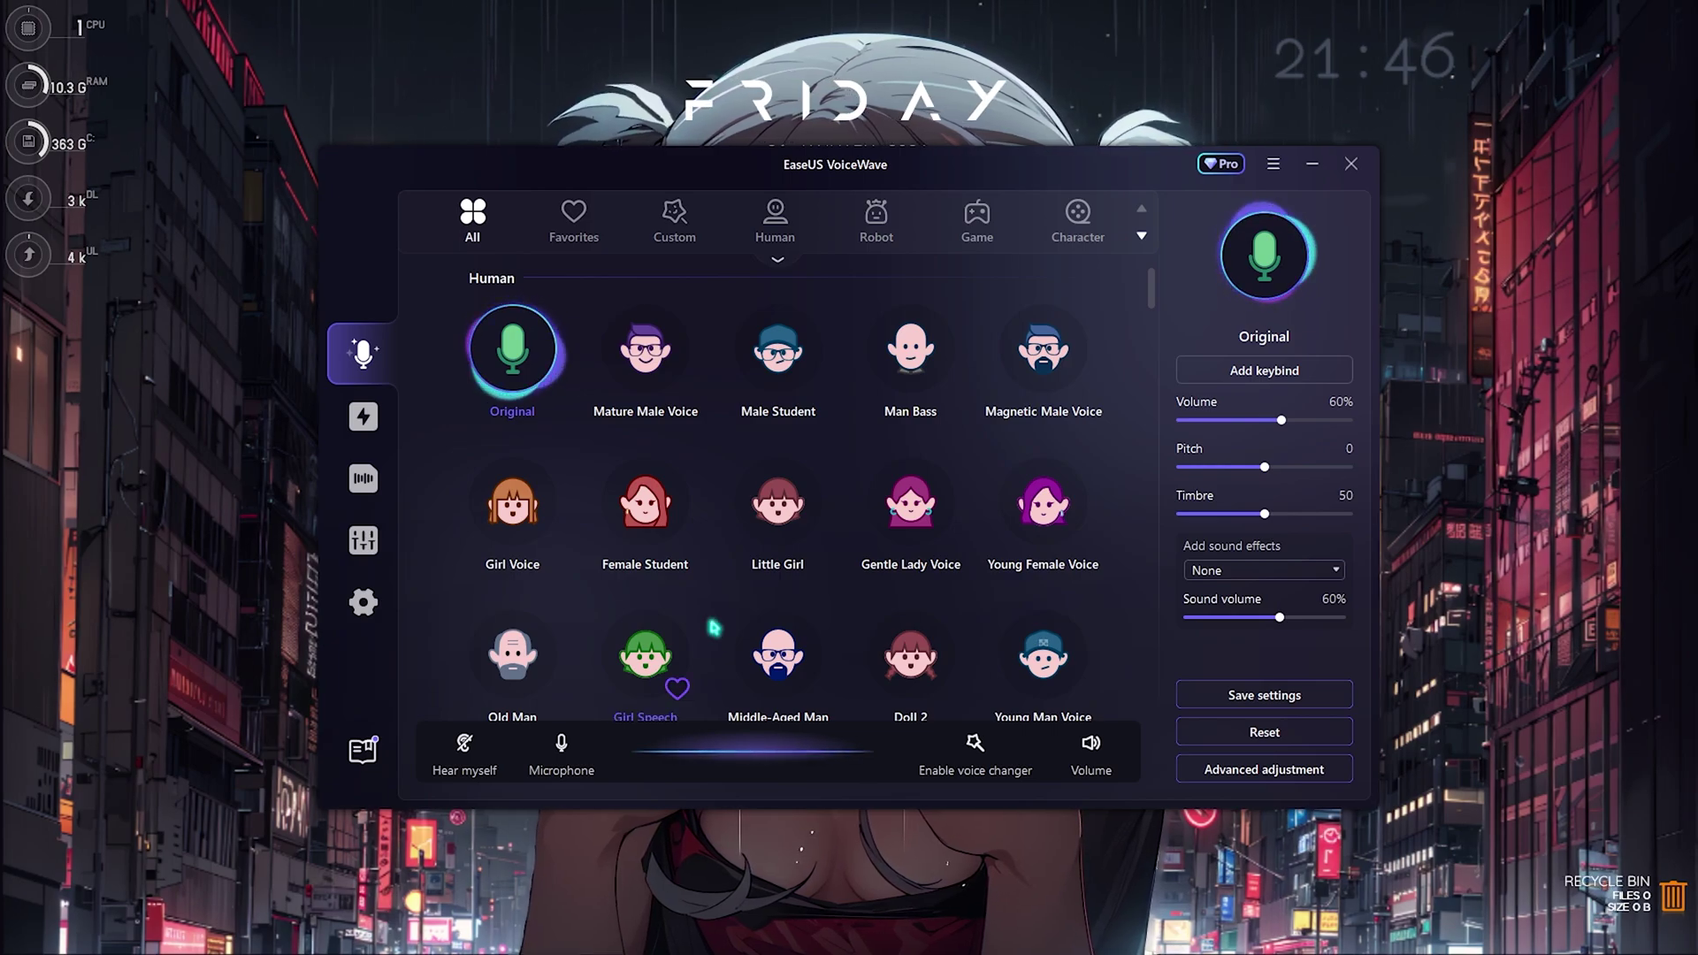
In Discord Voice & Video, set Input Device to VoiceWave Microphone (EaseUS Virtual Device), then minimize Discord.
click(1006, 948)
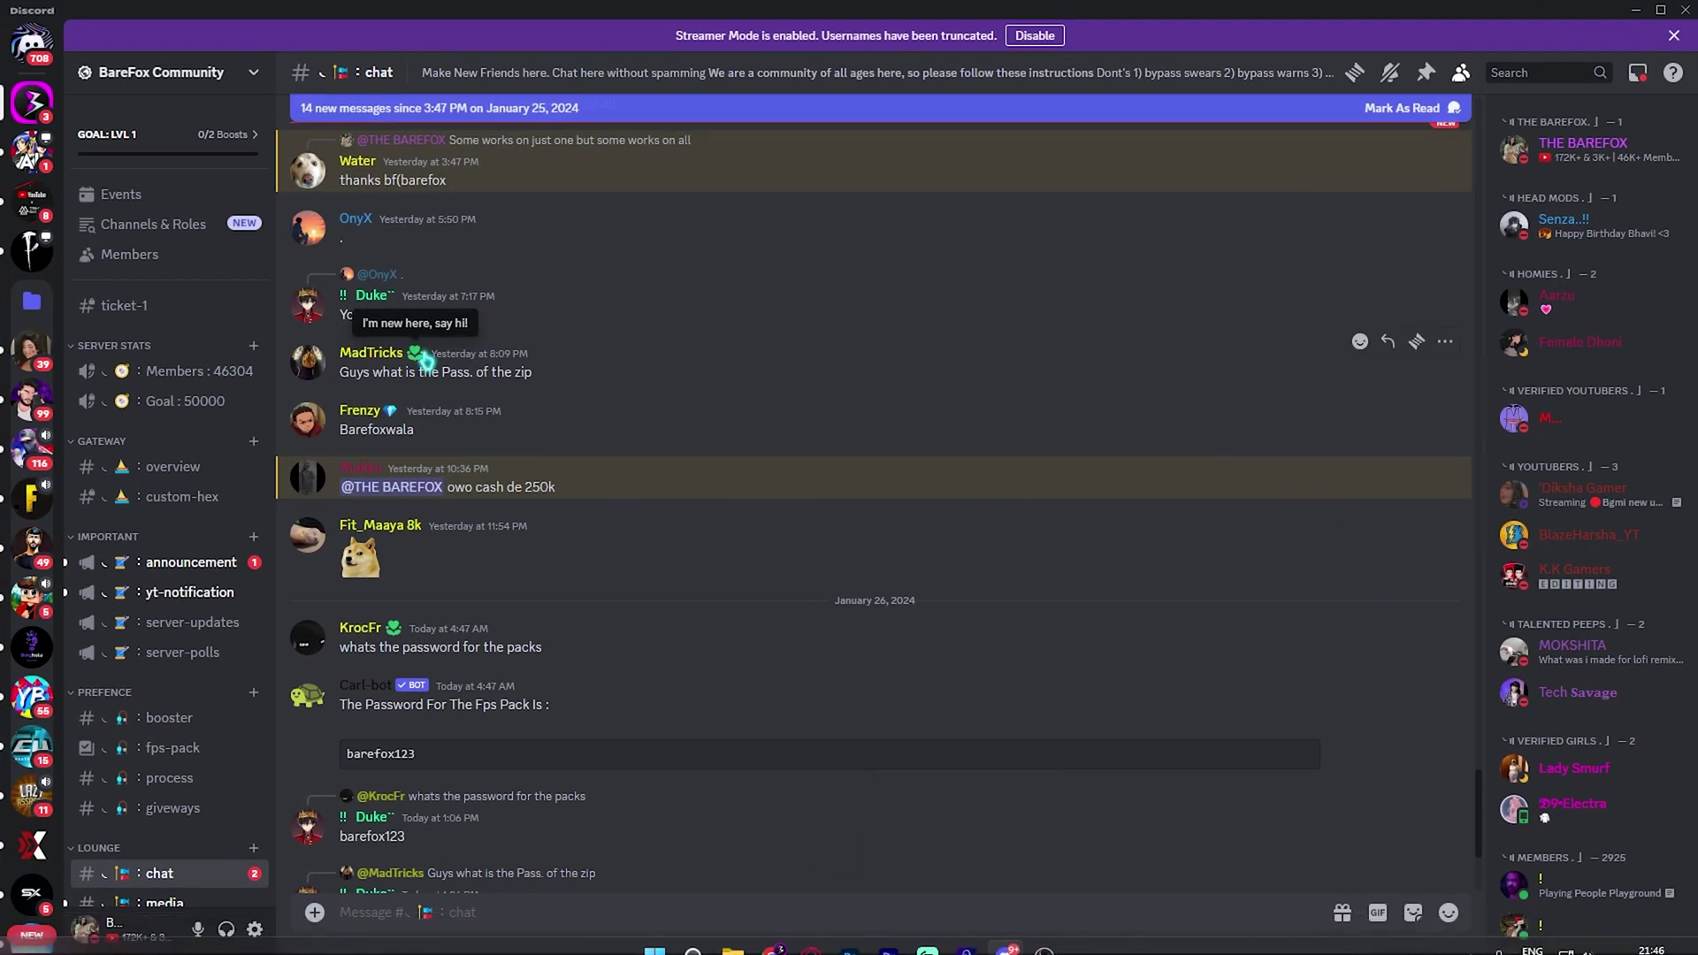
click(254, 928)
click(469, 667)
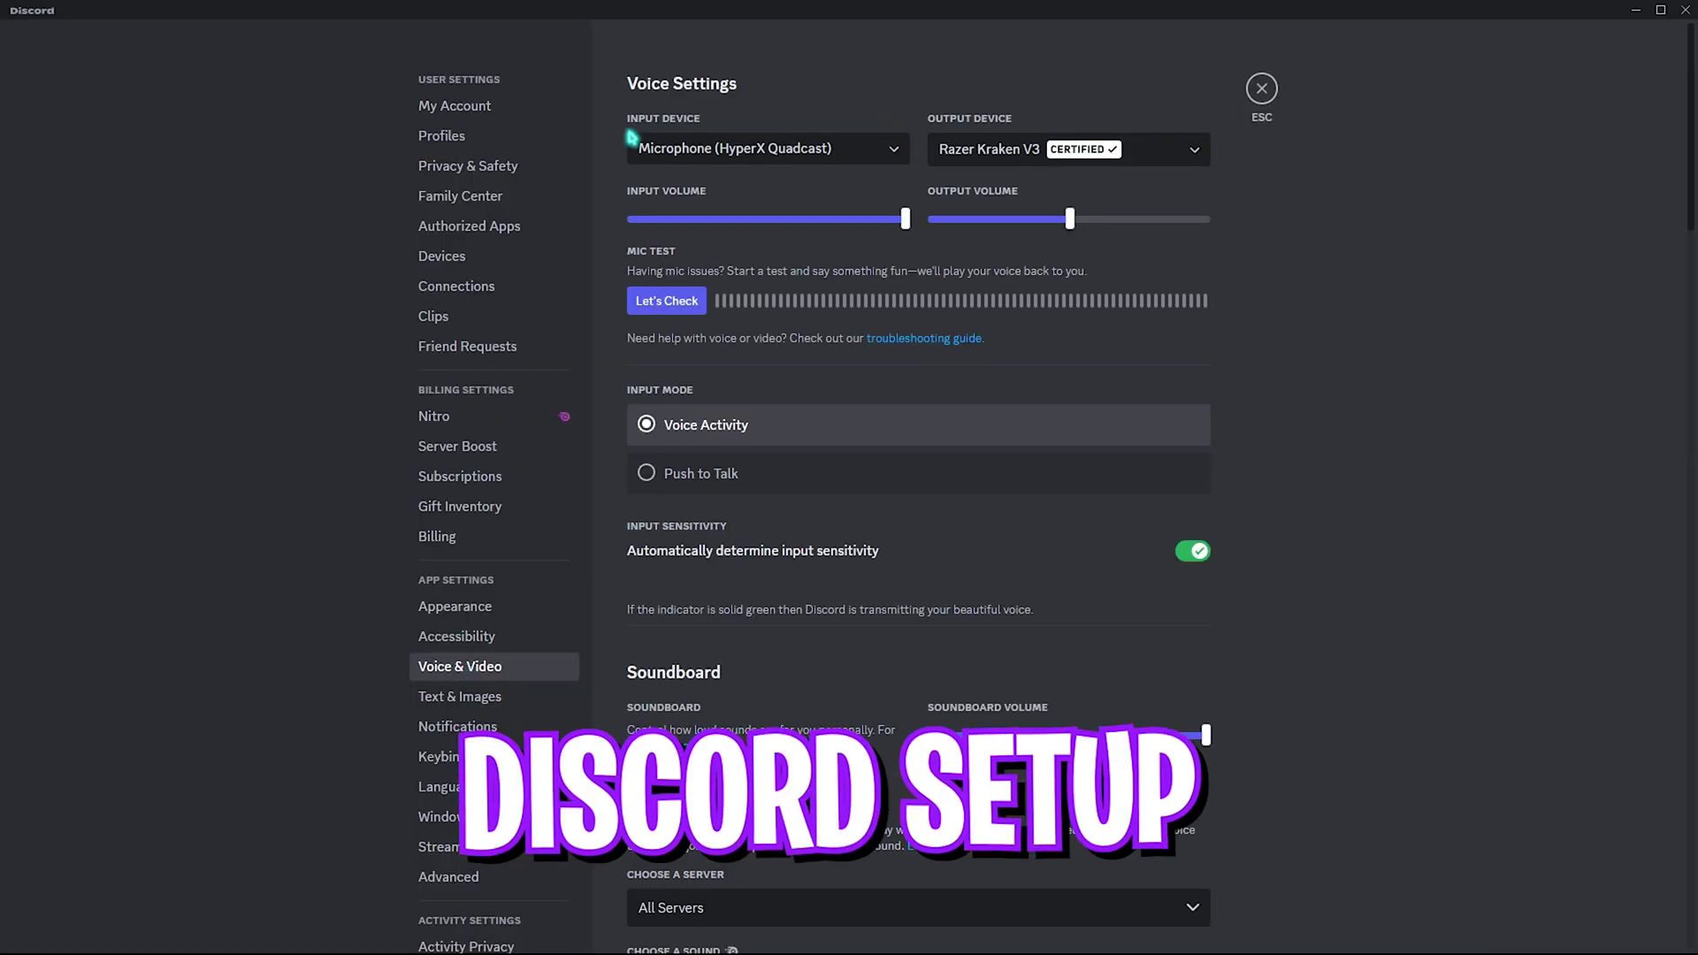
click(676, 151)
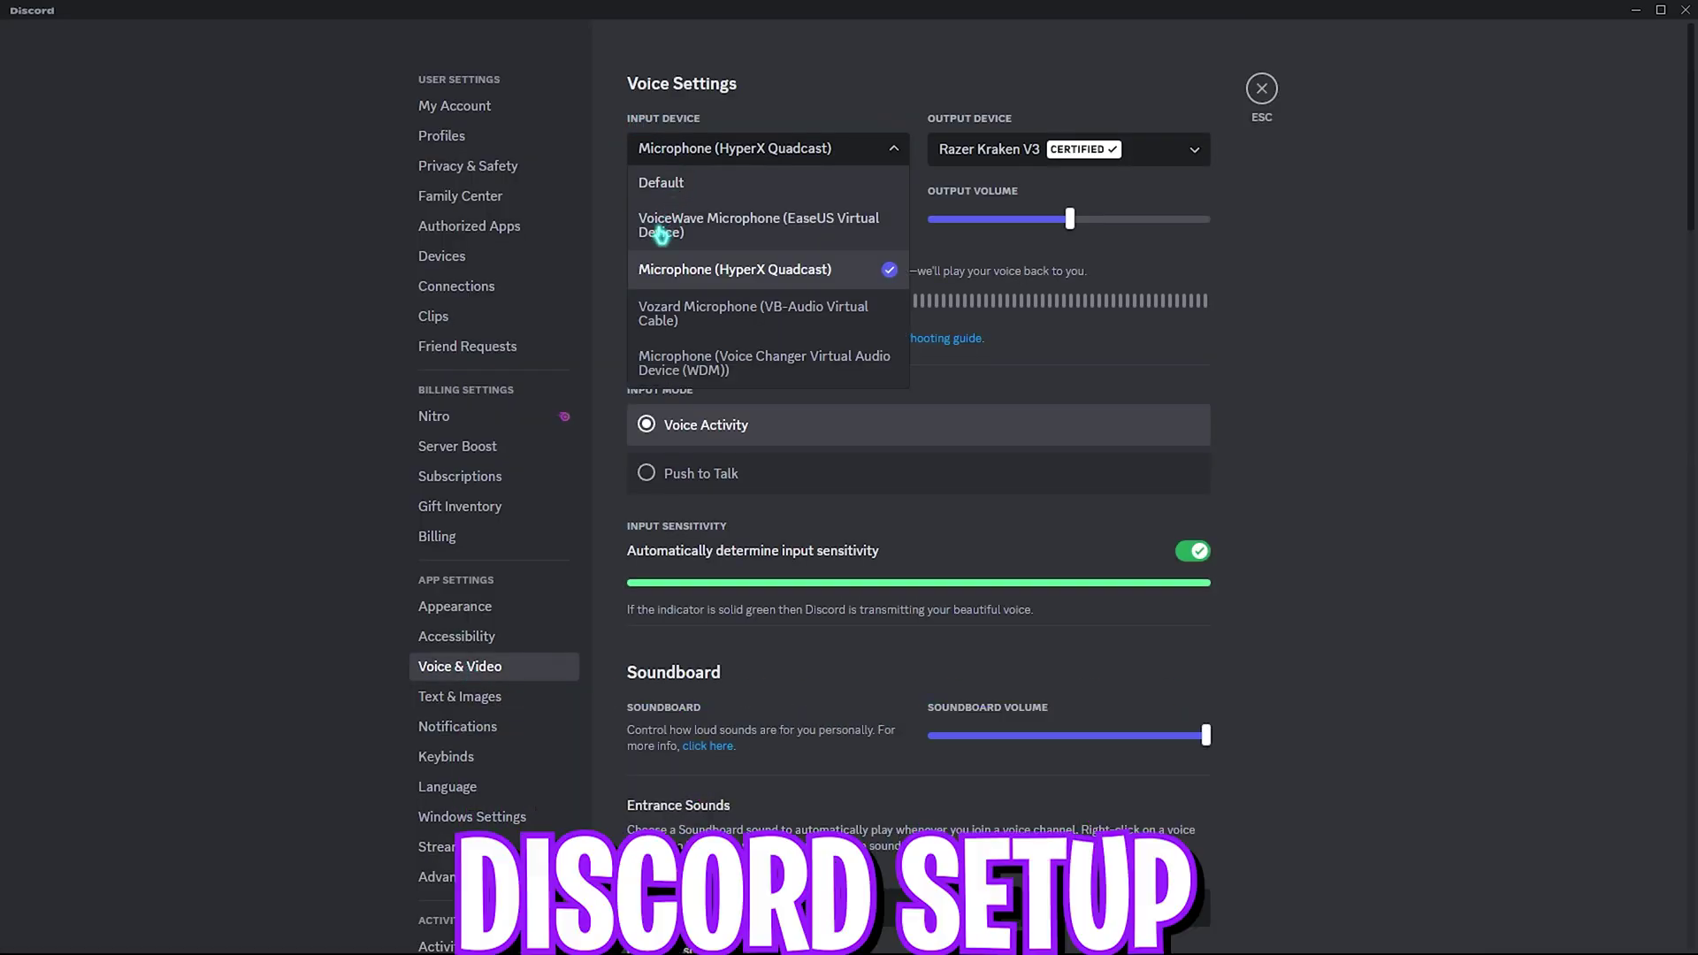
click(711, 228)
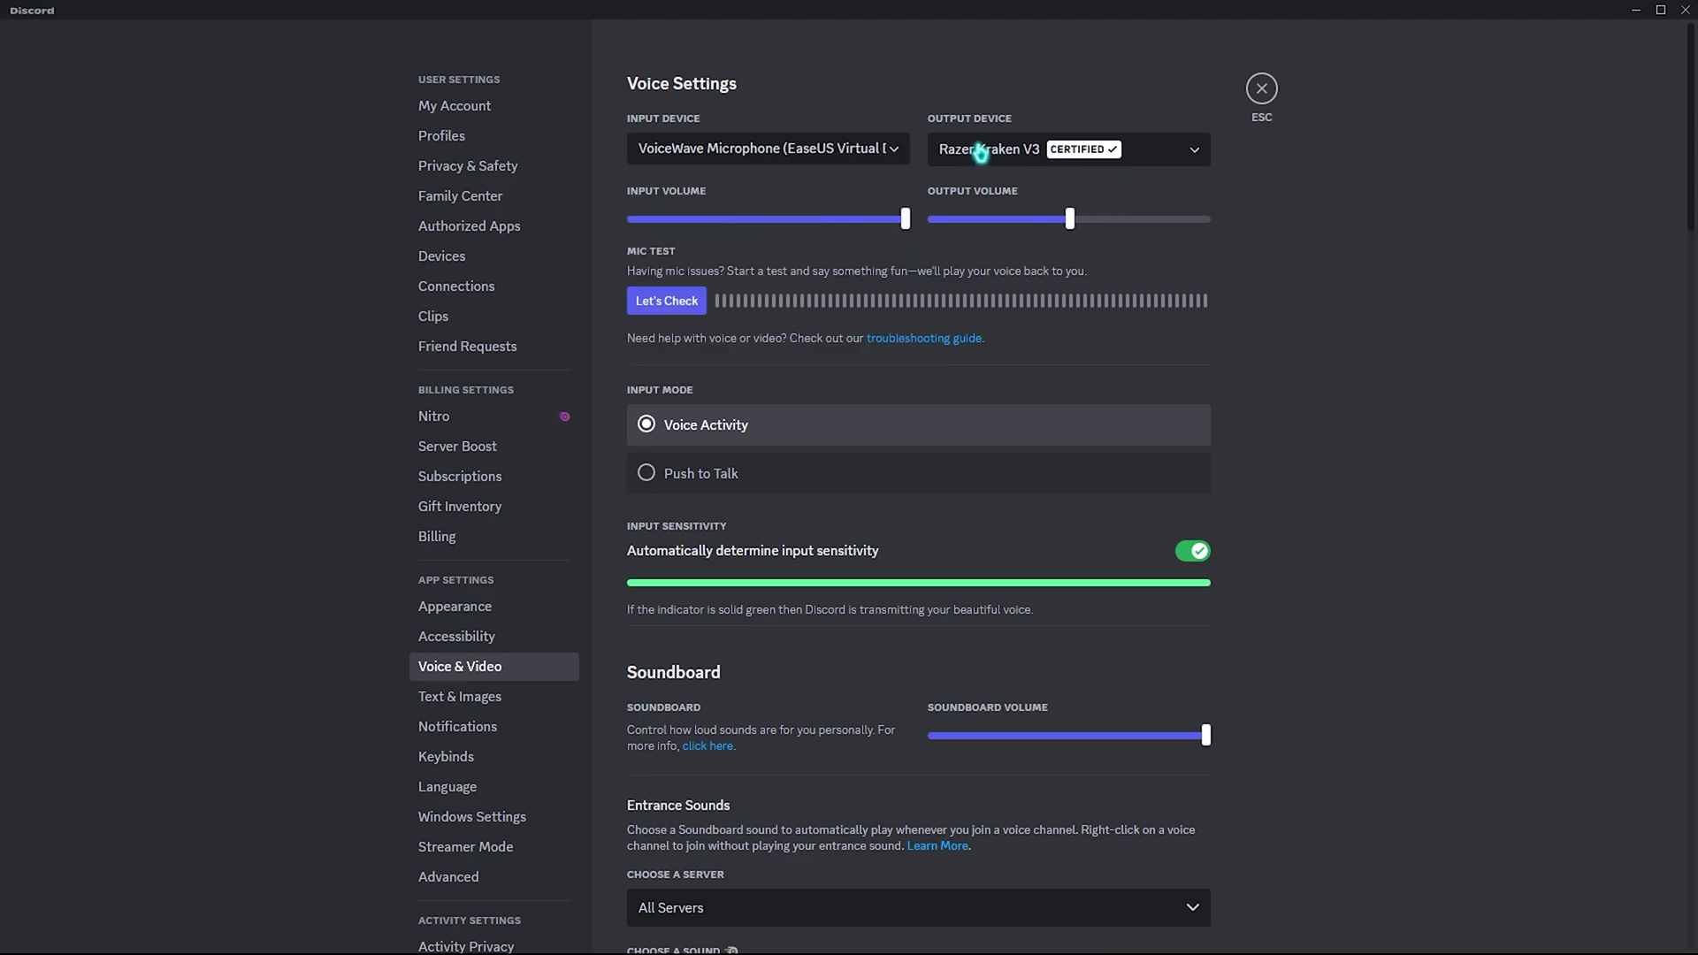
click(1262, 92)
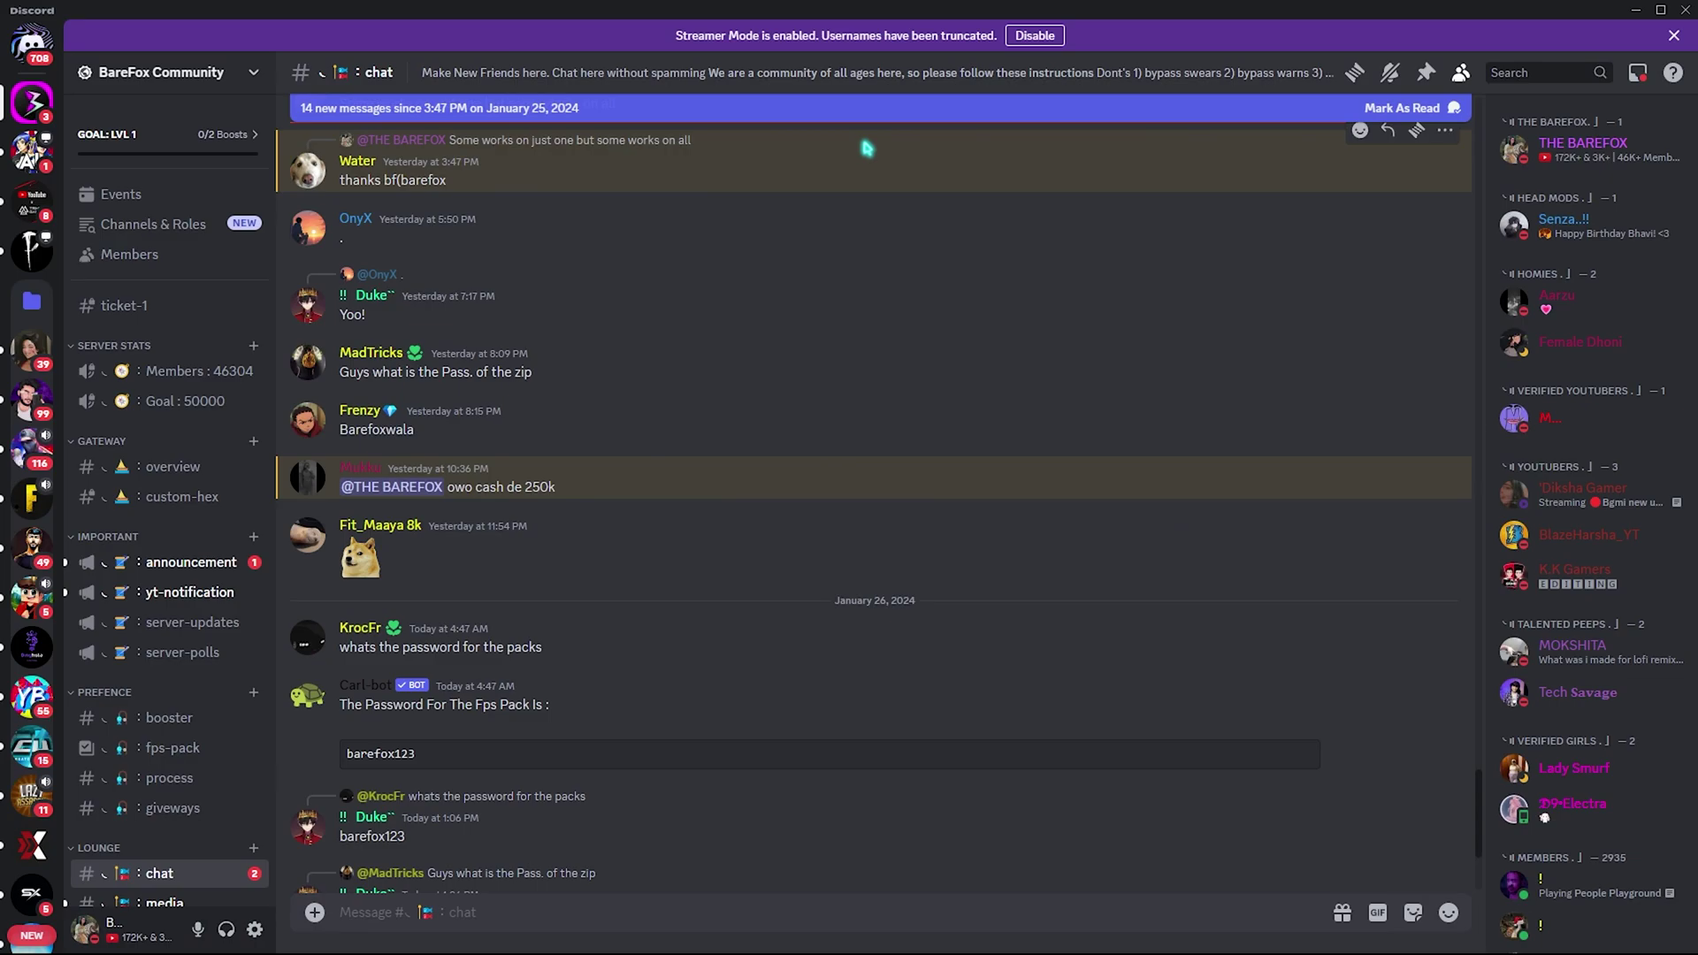
click(1640, 10)
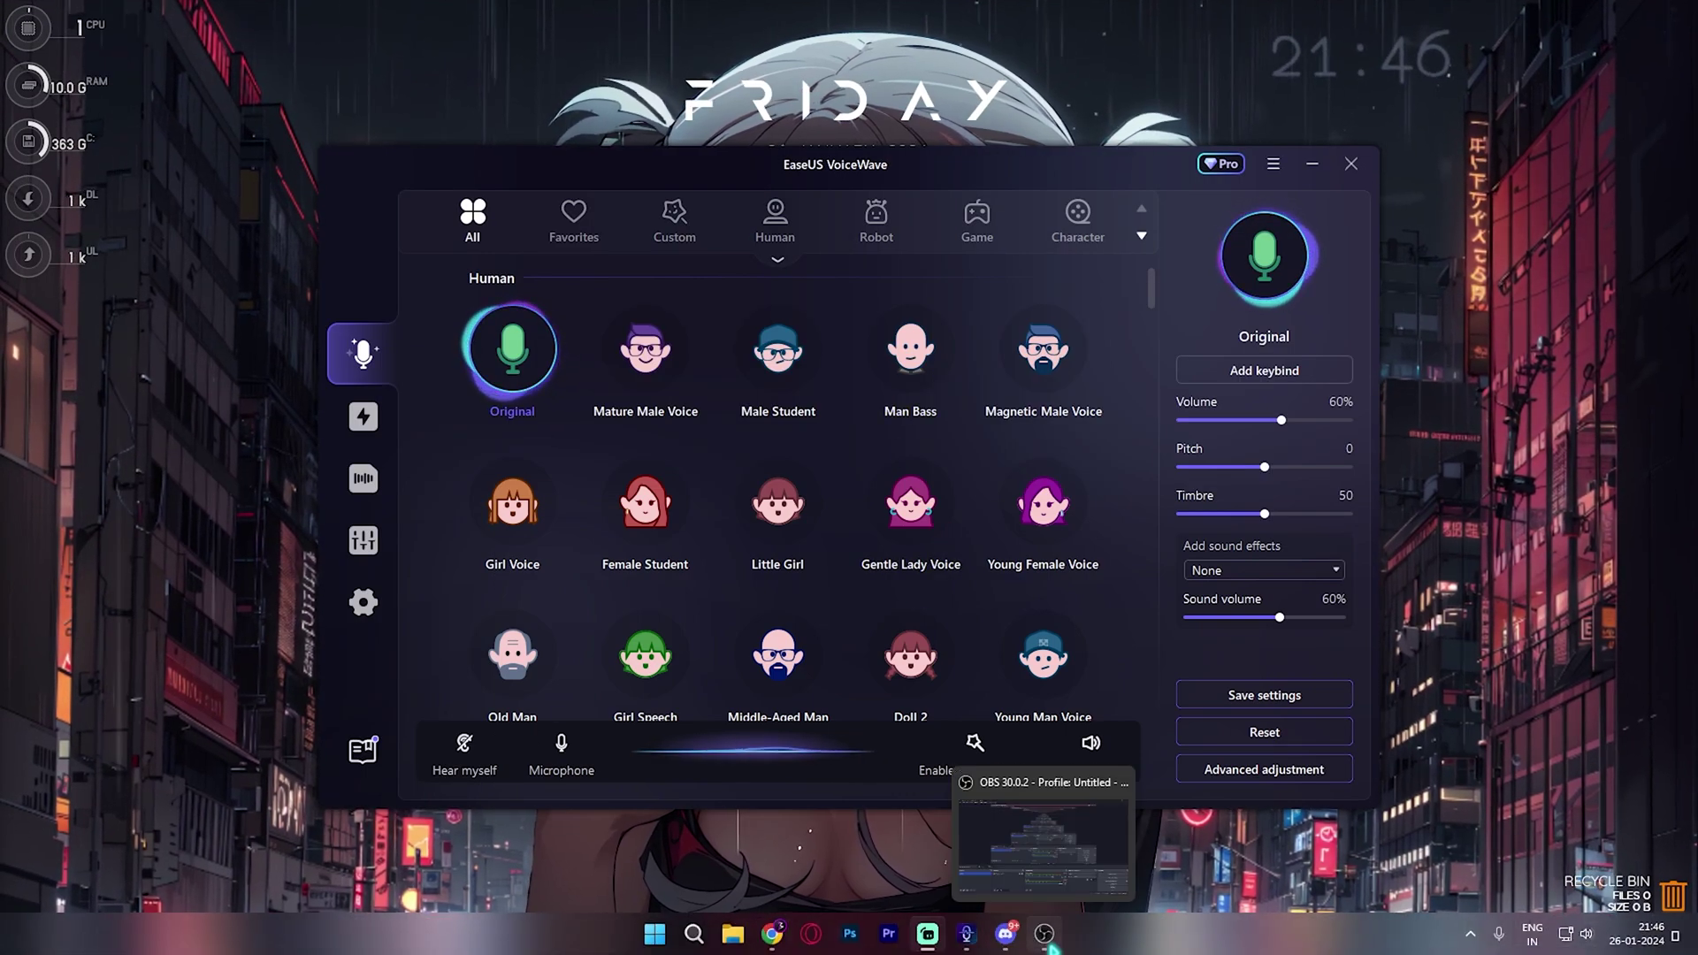
Add an Audio Input Capture source named 'Voice CHanger' using VoiceWave Microphone in OBS.
click(1044, 934)
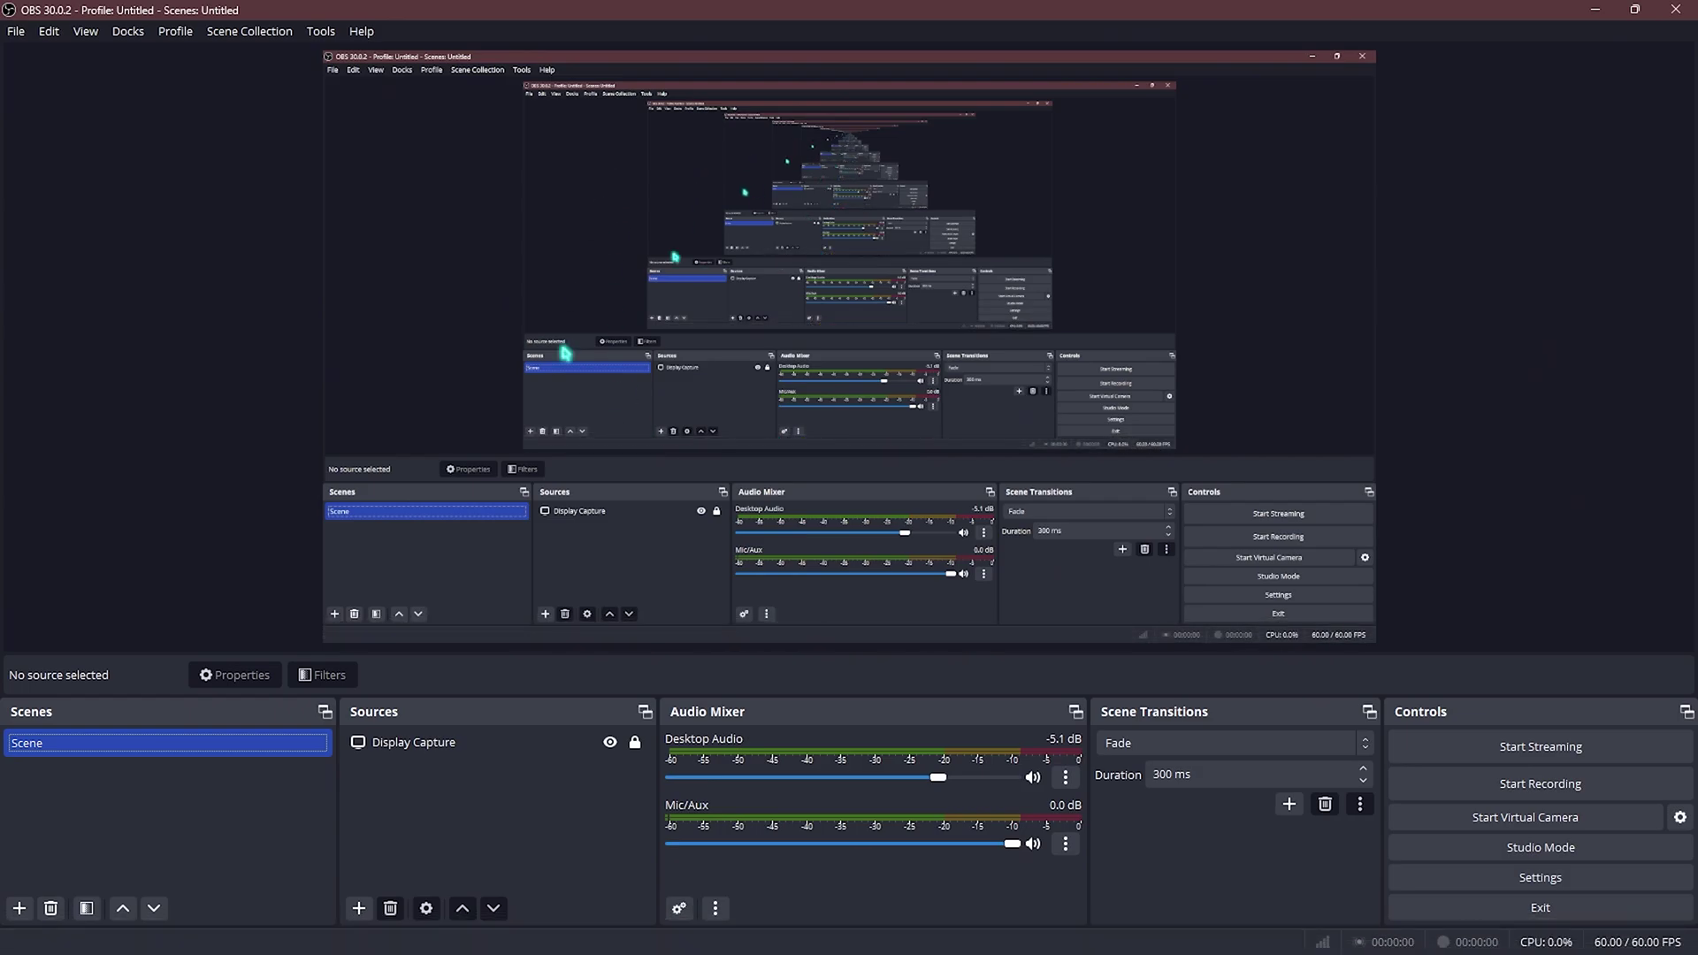
click(359, 909)
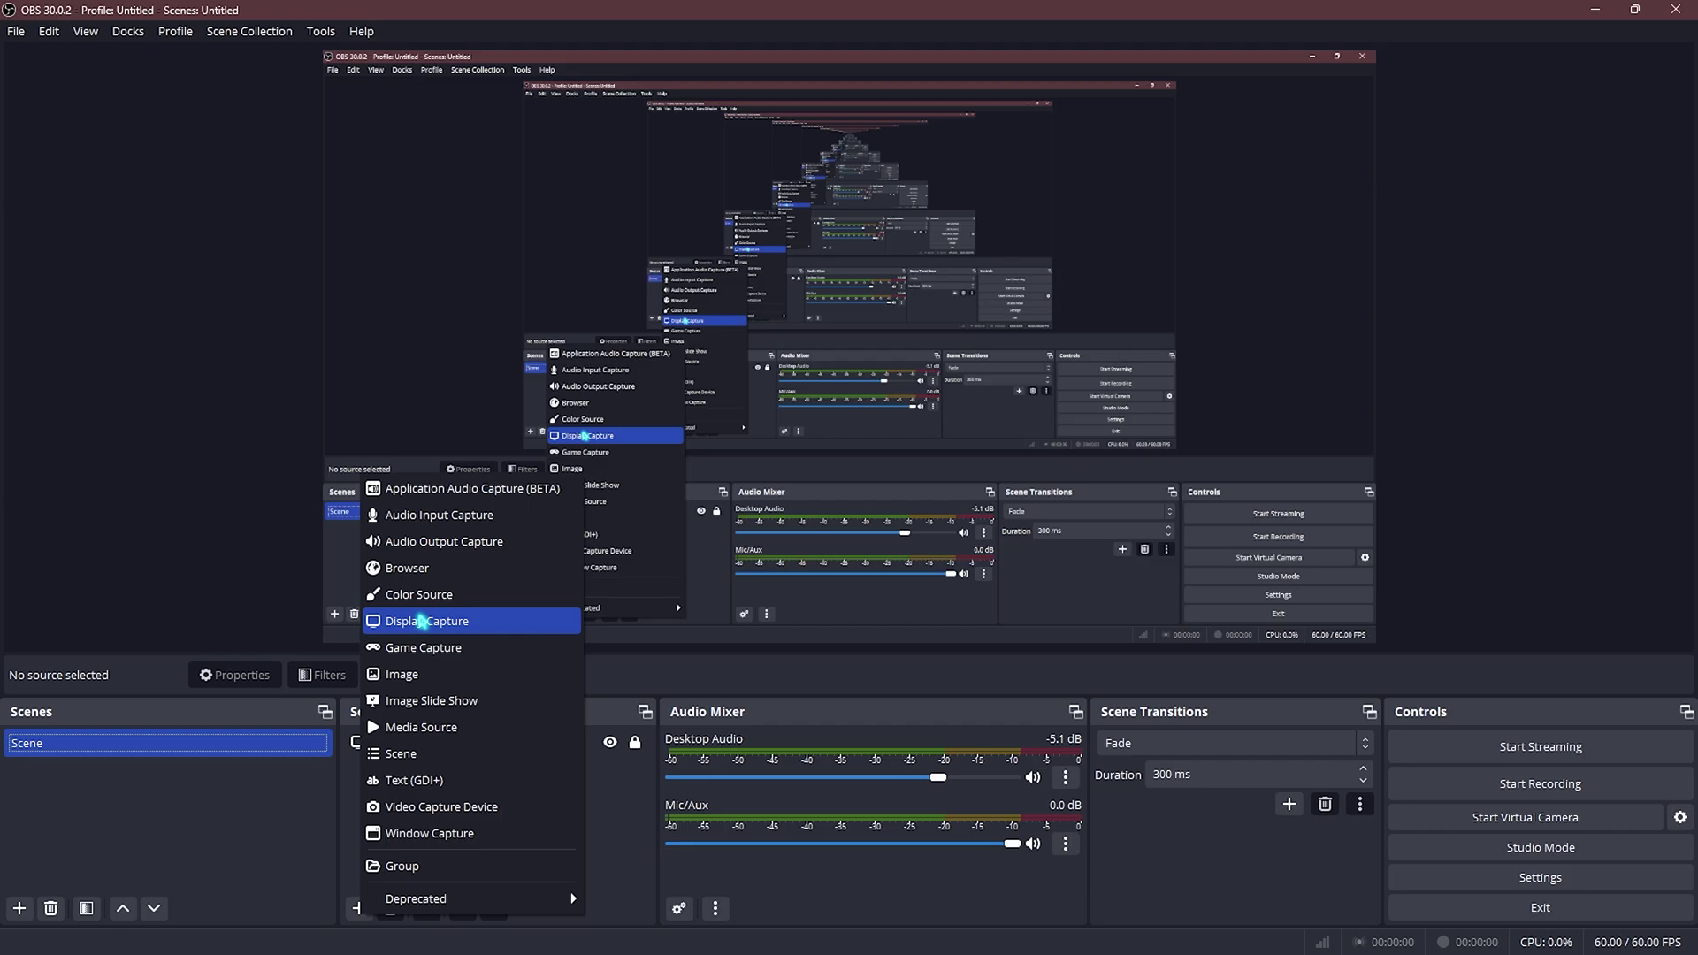
click(440, 517)
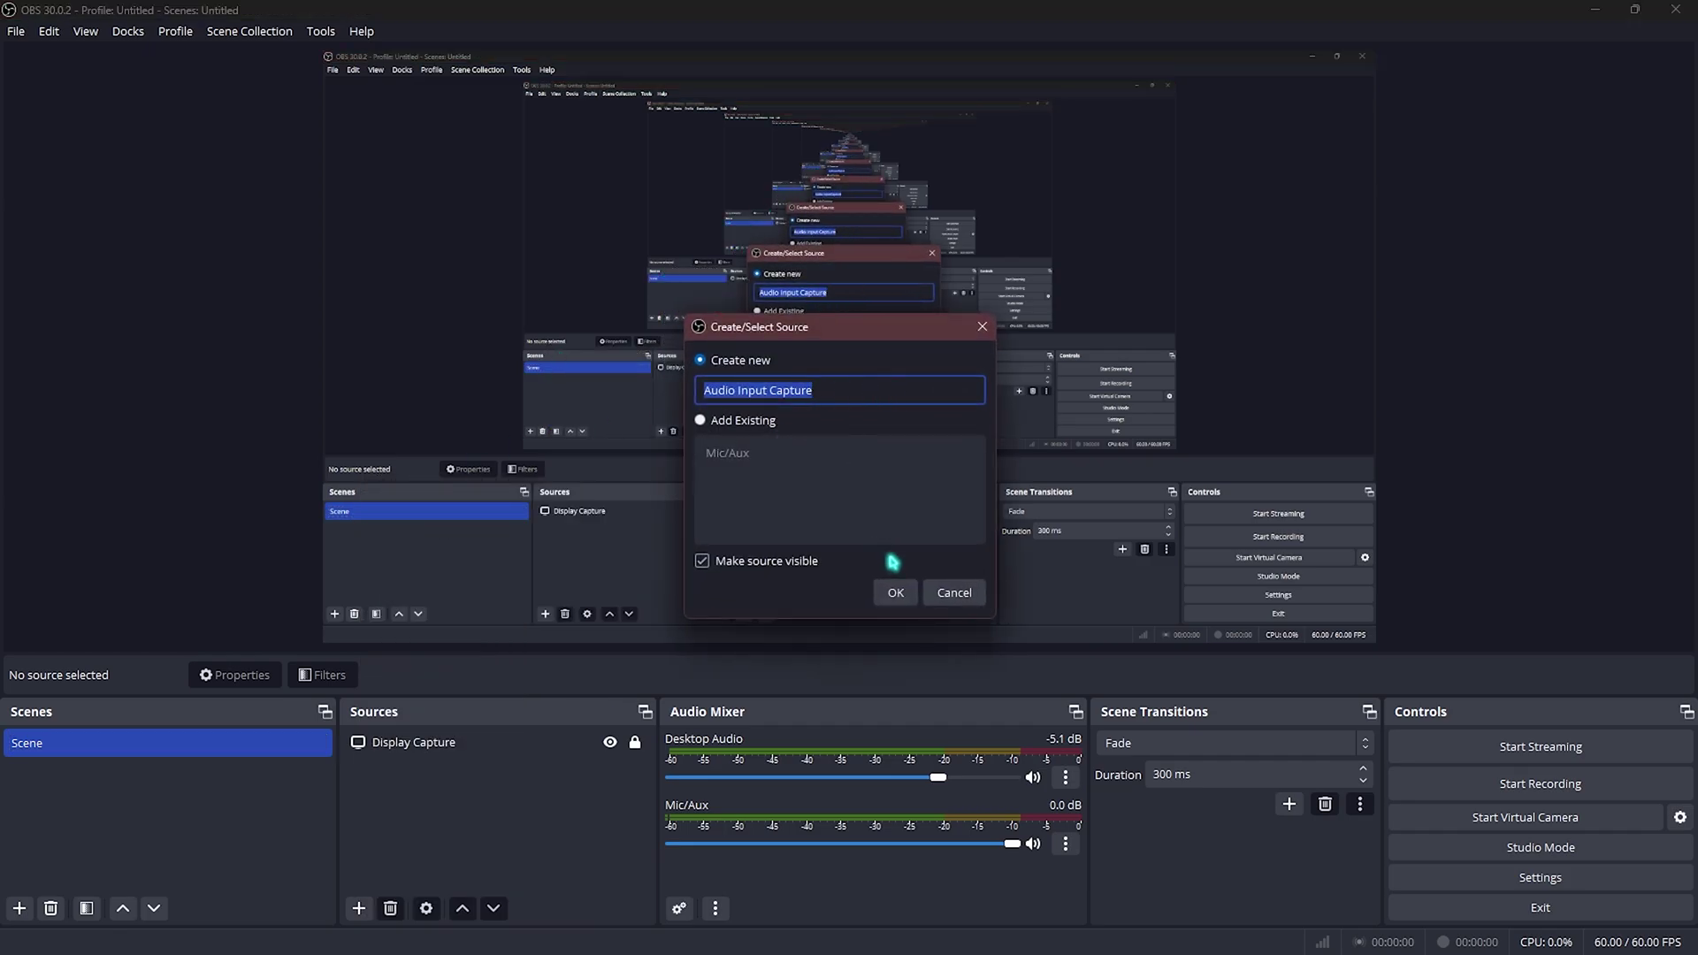
text(Voice CHan)
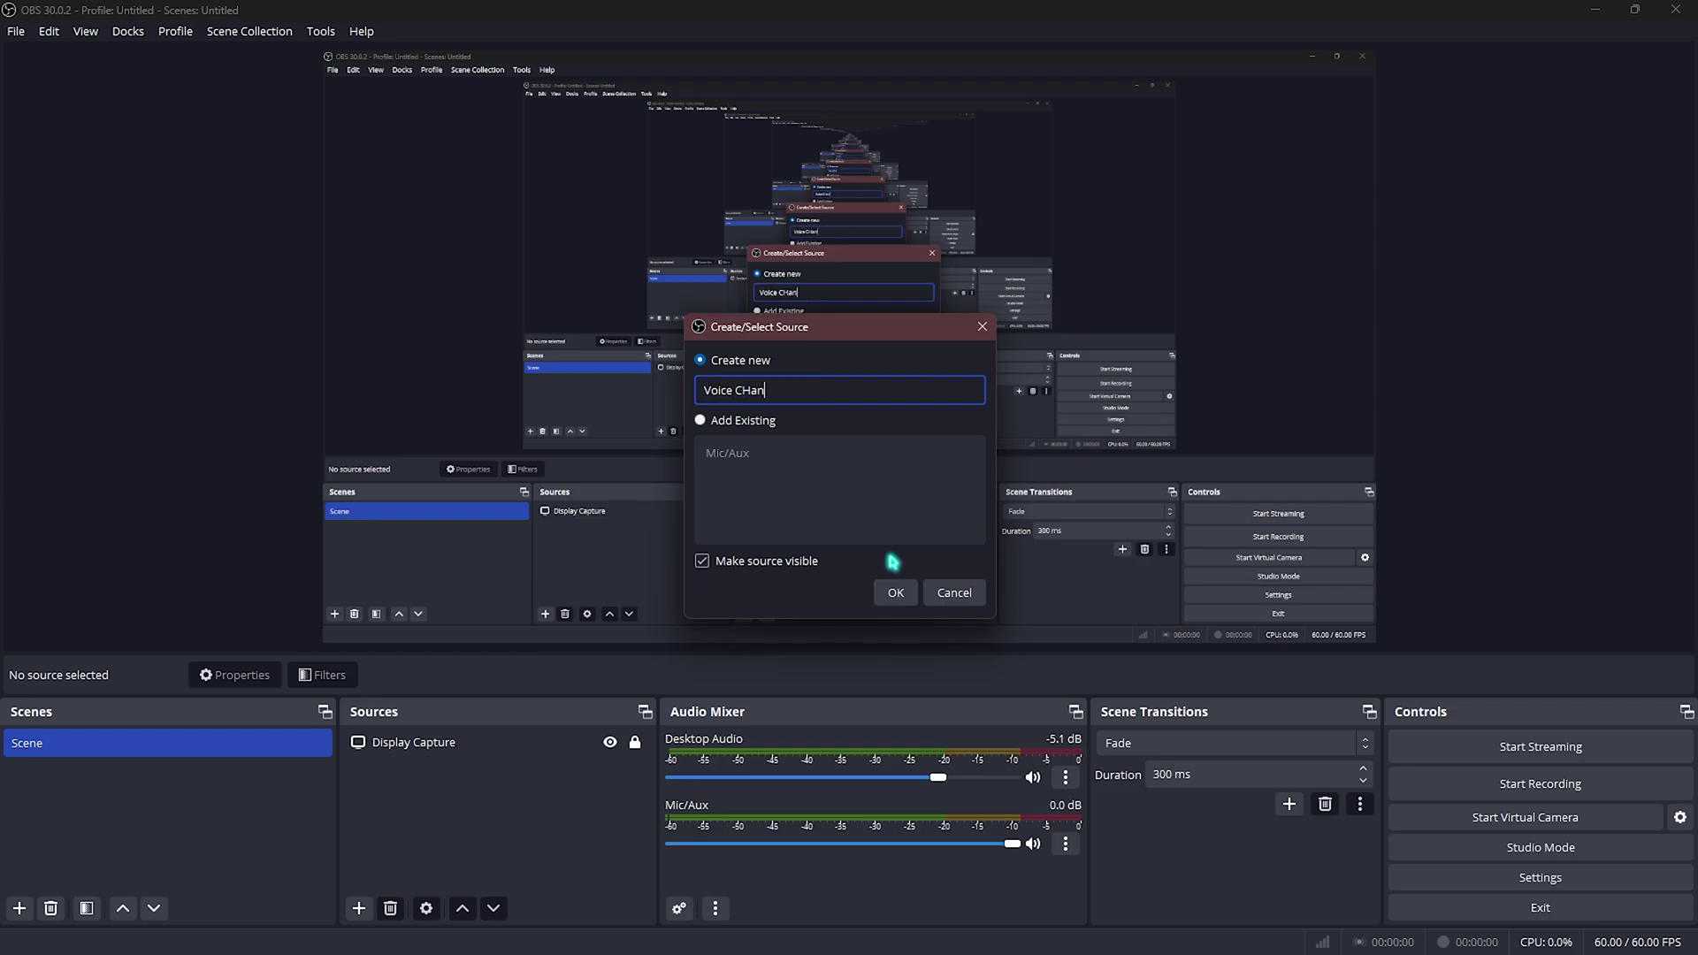
text(ger)
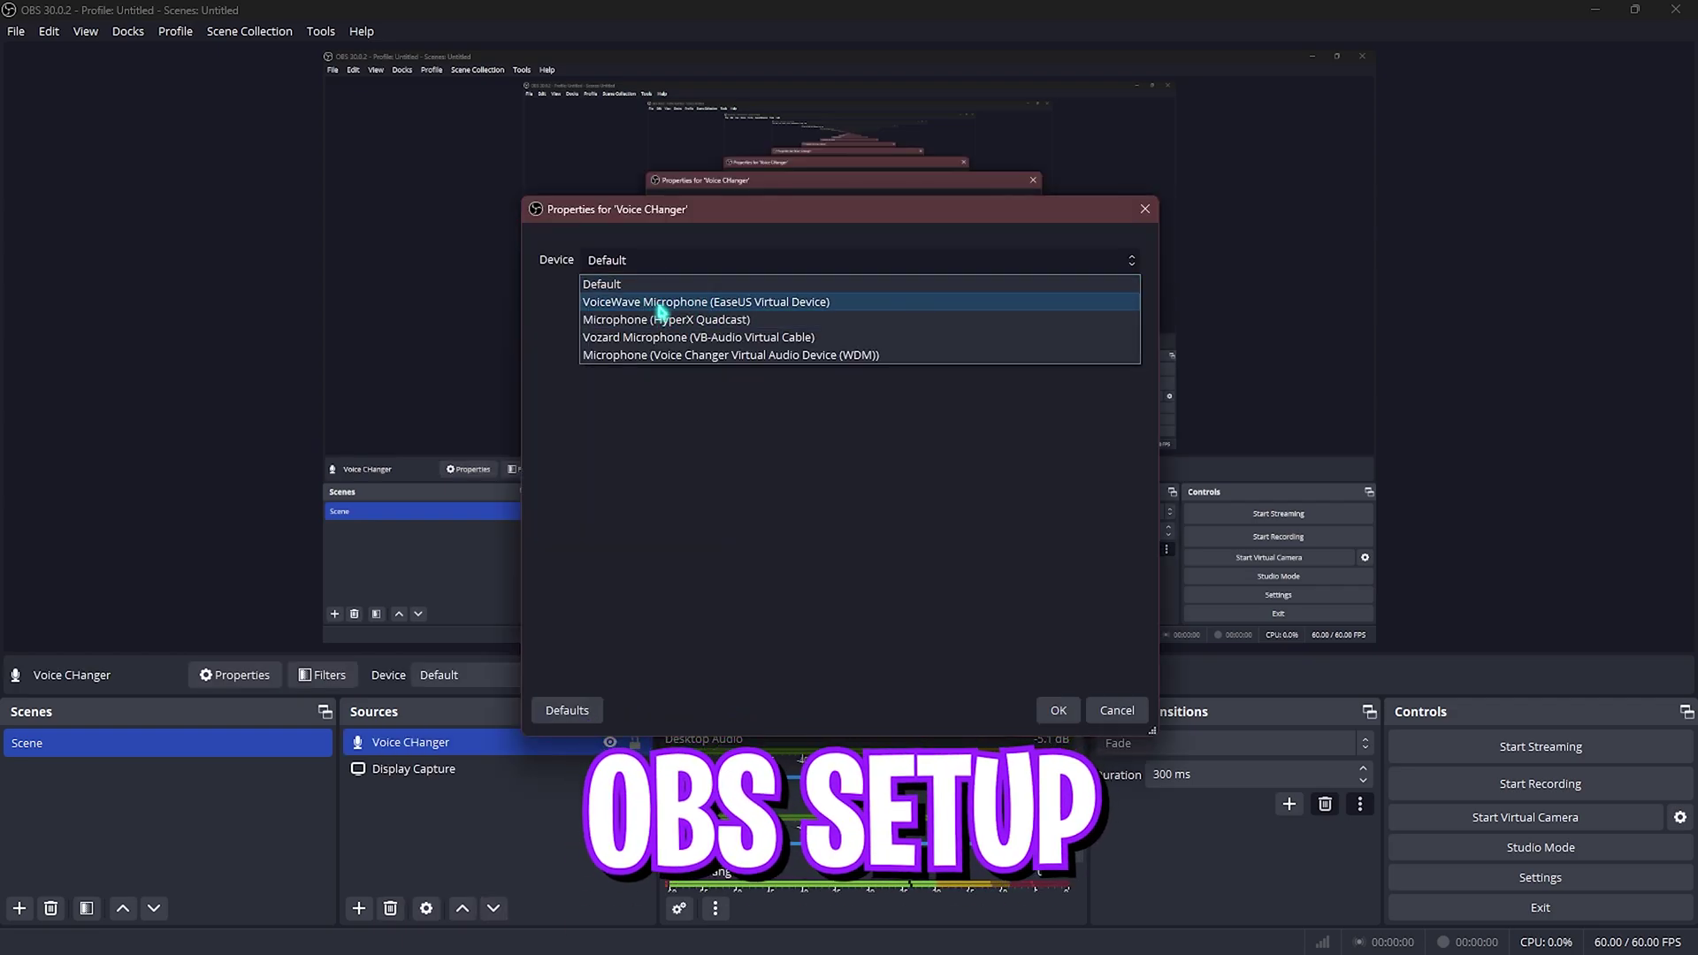
click(669, 305)
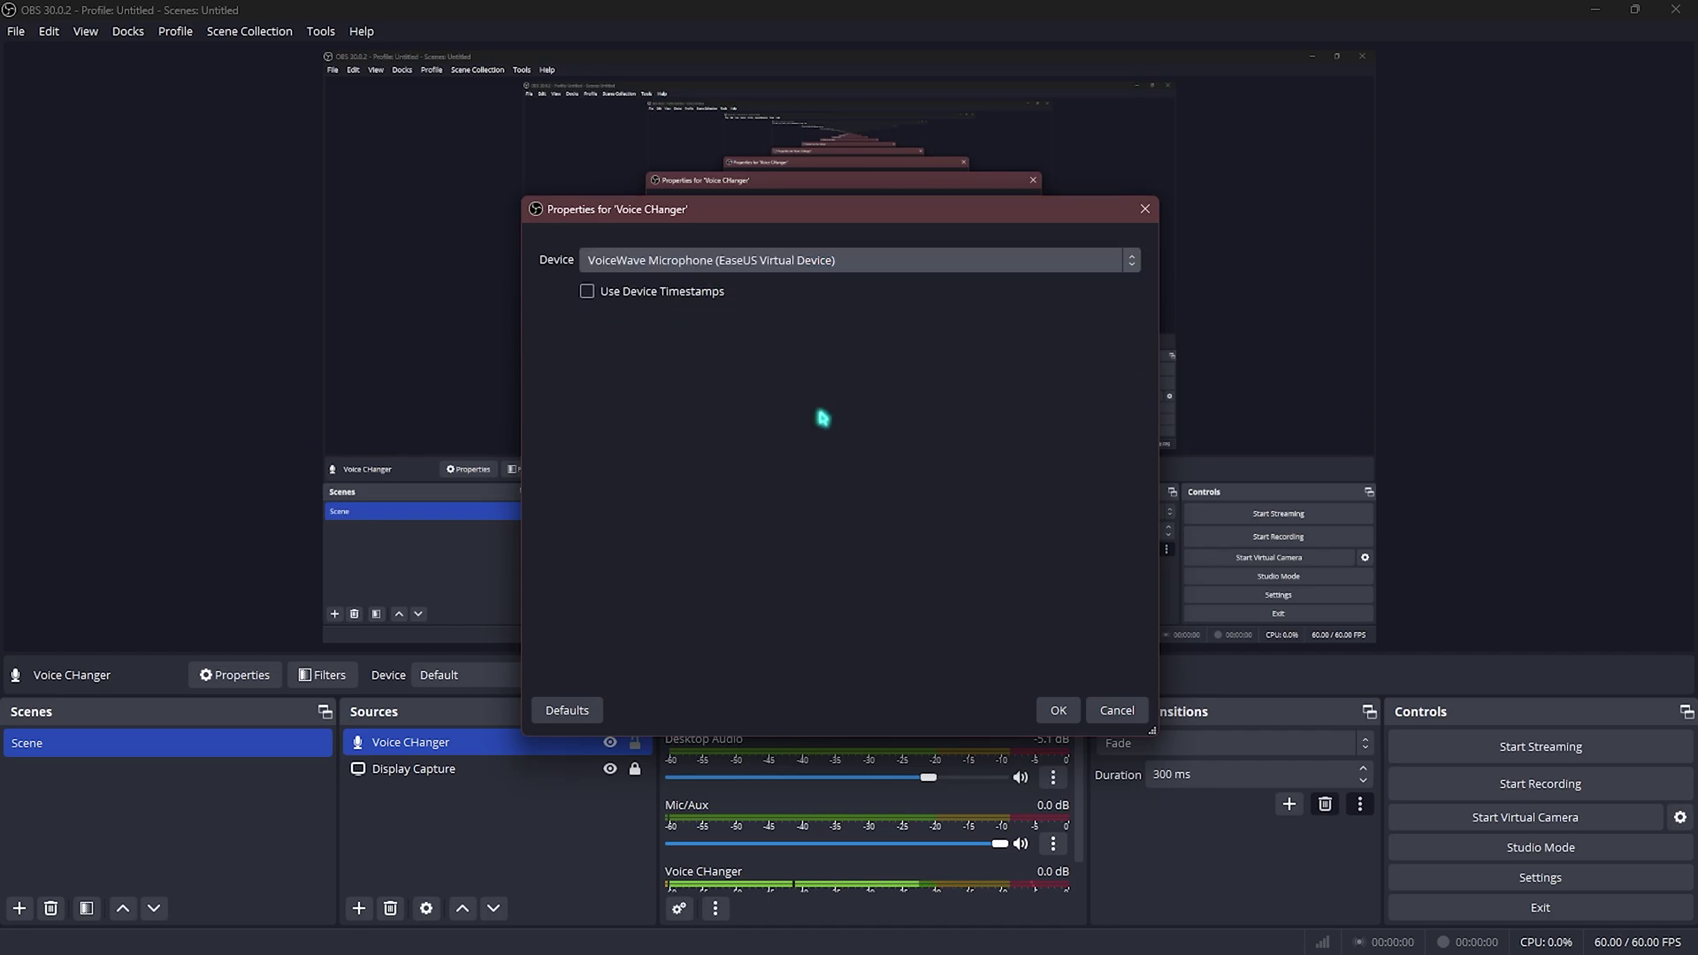
click(1057, 711)
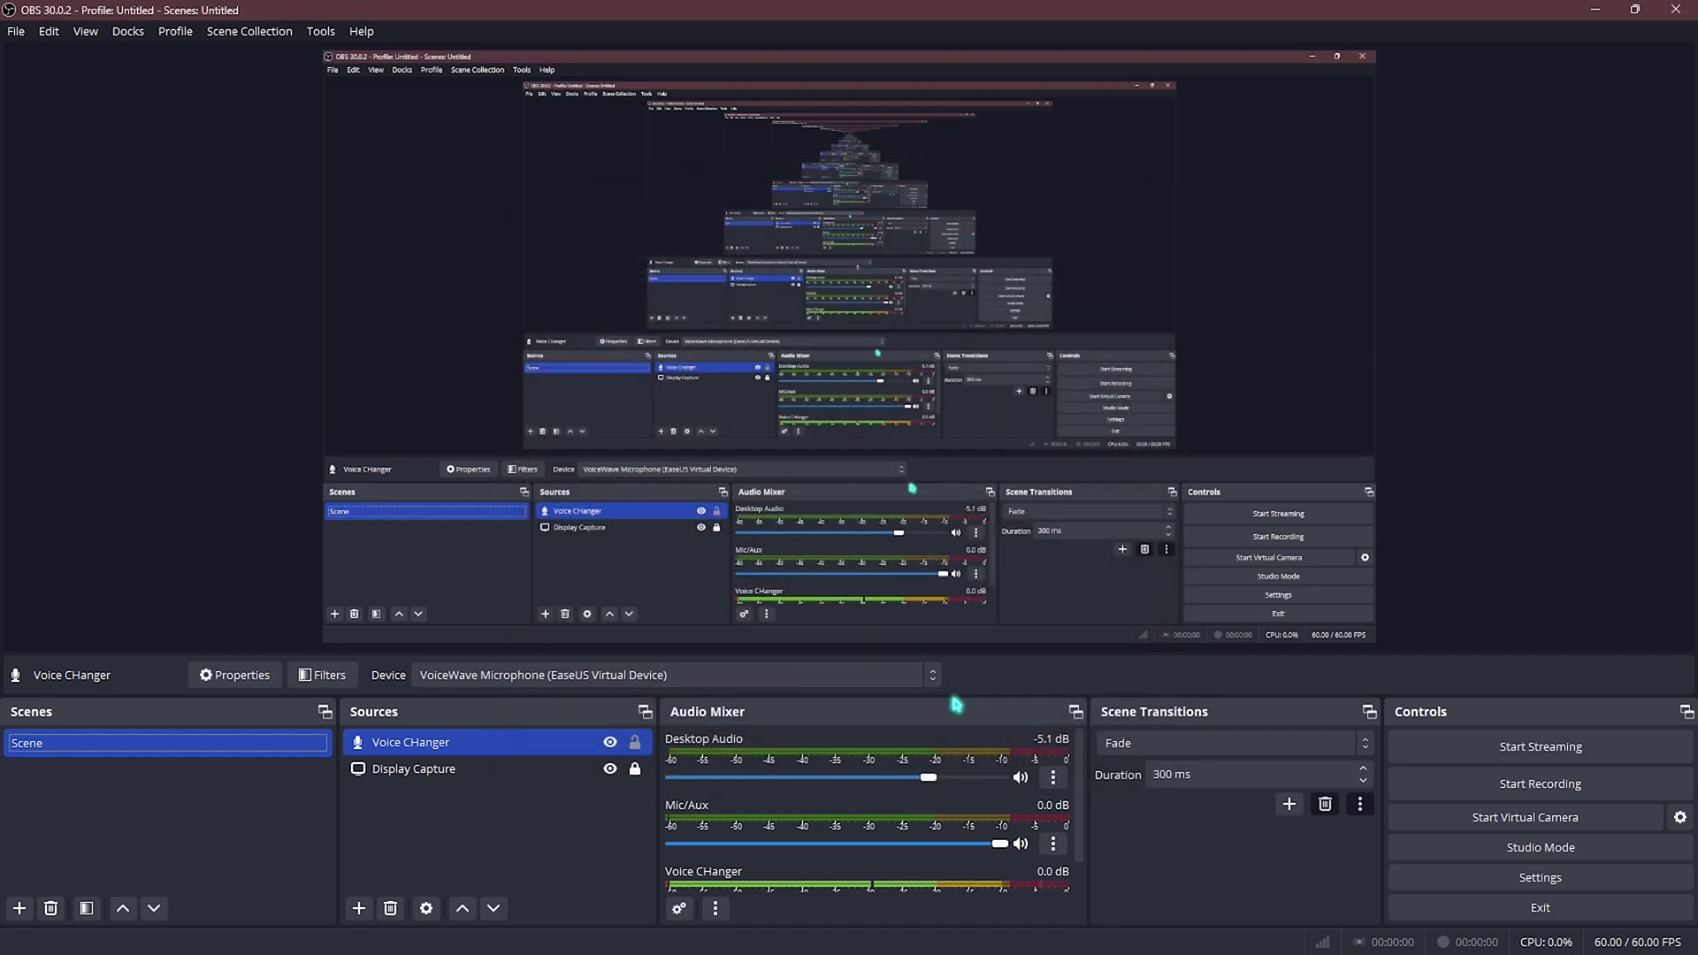
scroll(785, 860, down, 1)
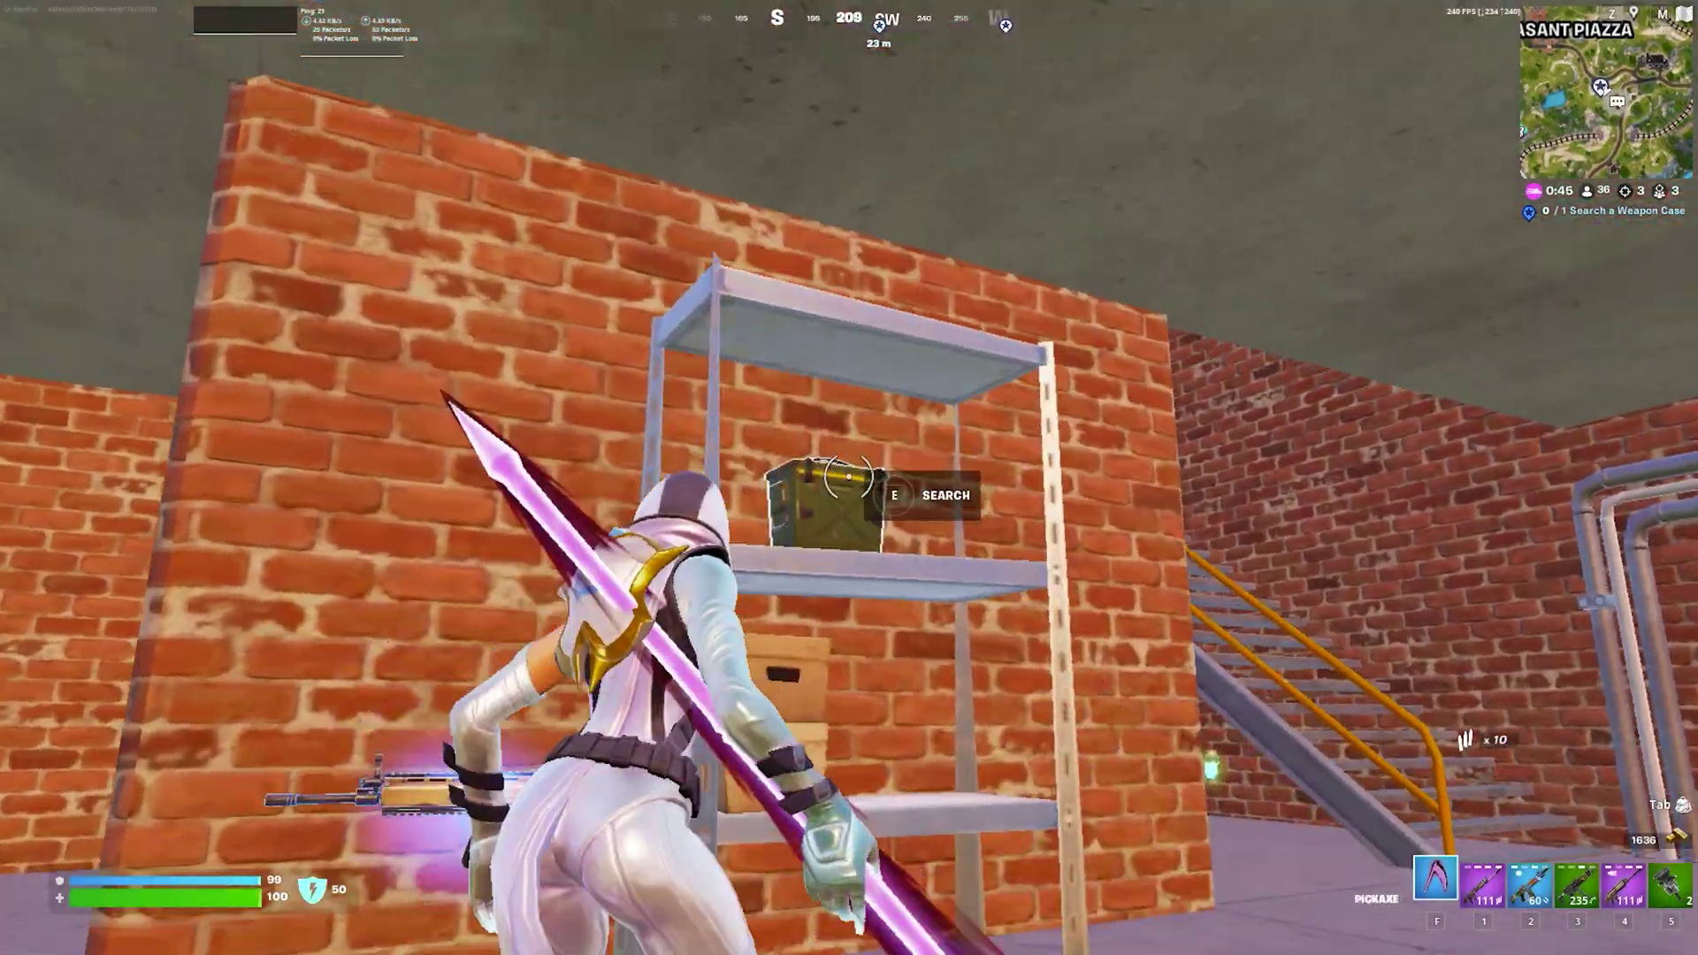
Run the character through the fenced alley into the brick building and open the chest.
key(e)
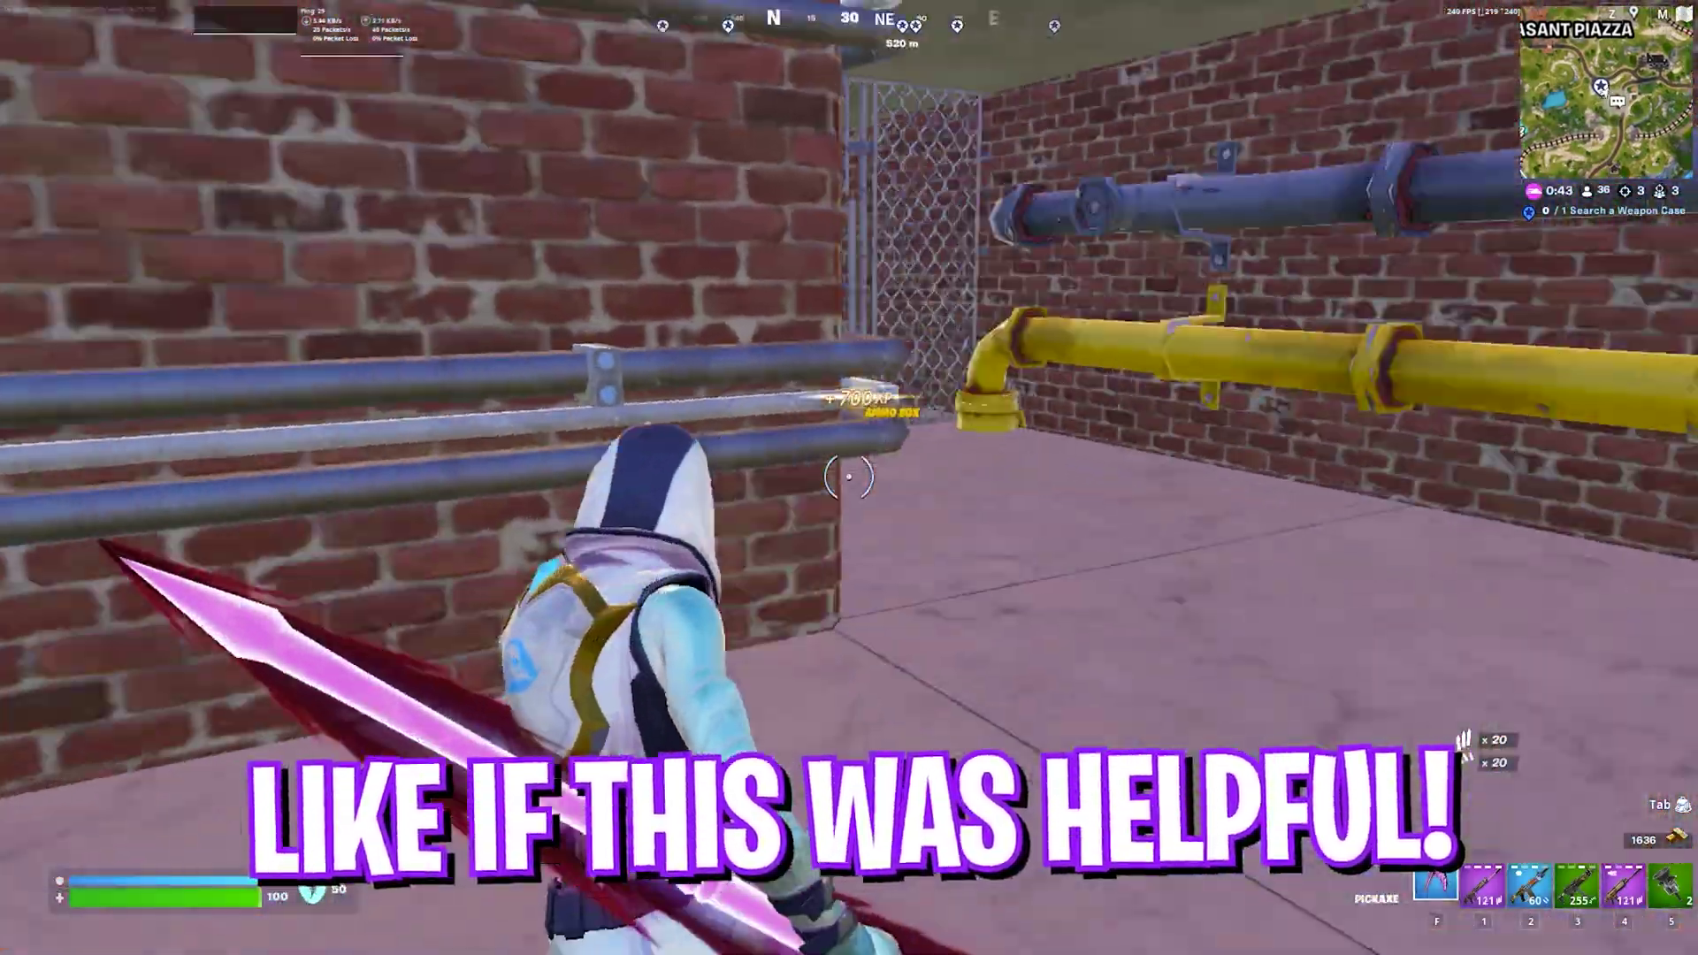
key(w)
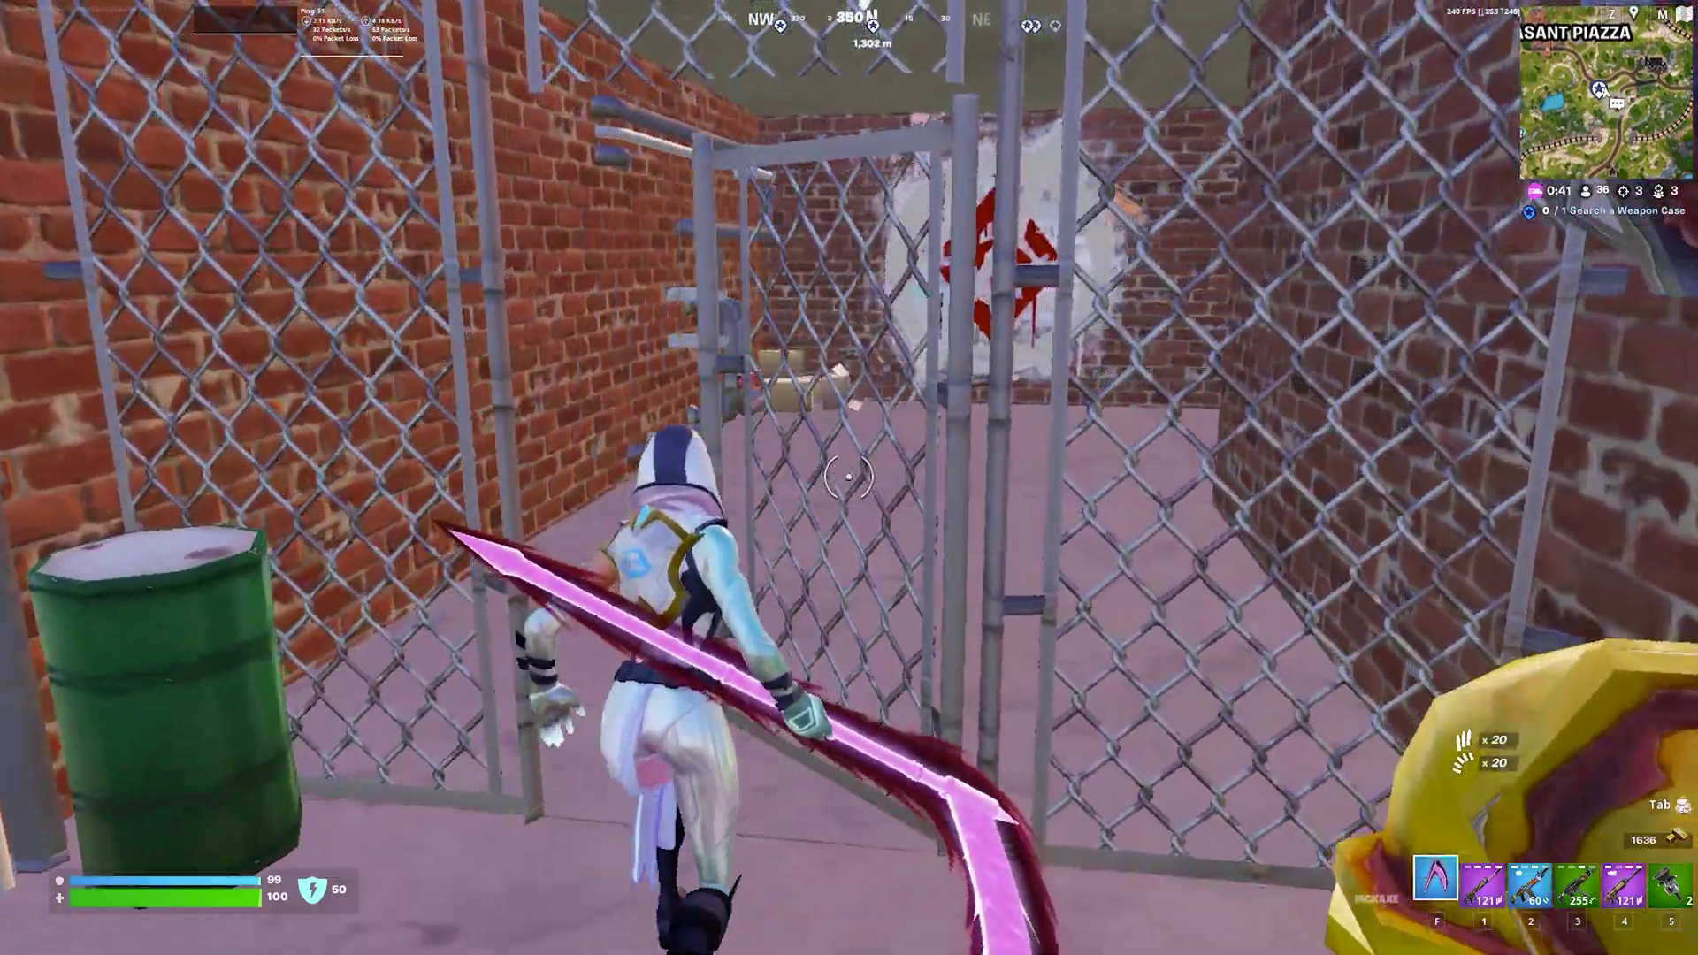
key(w)
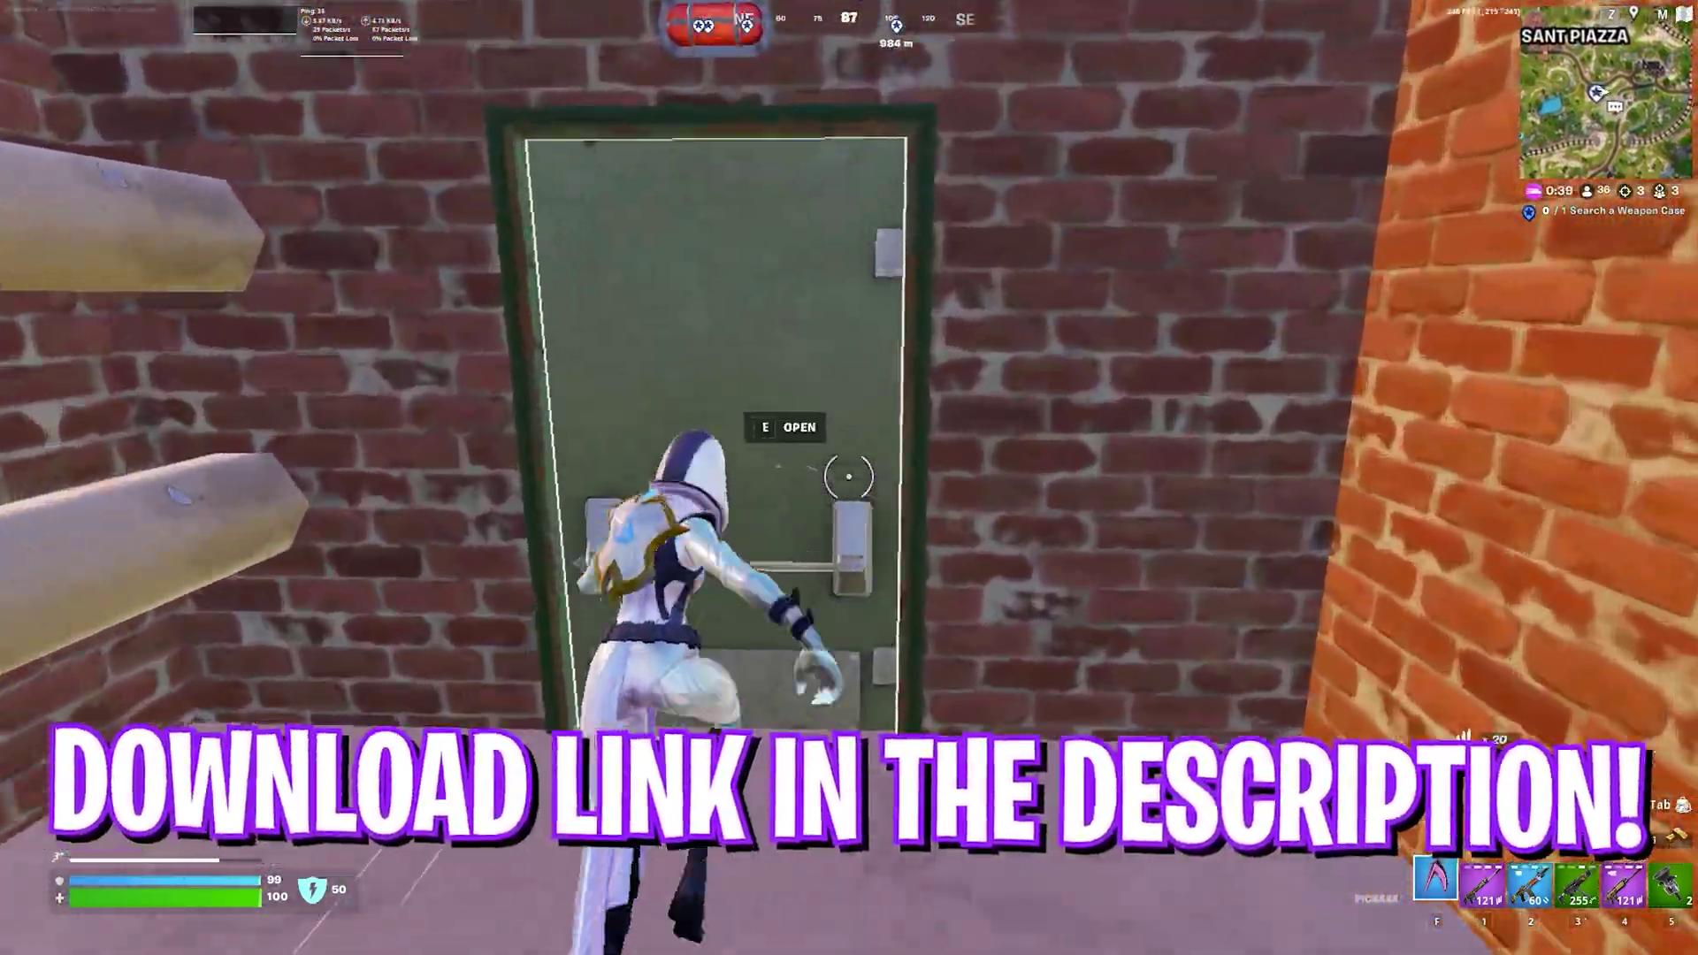
key(w)
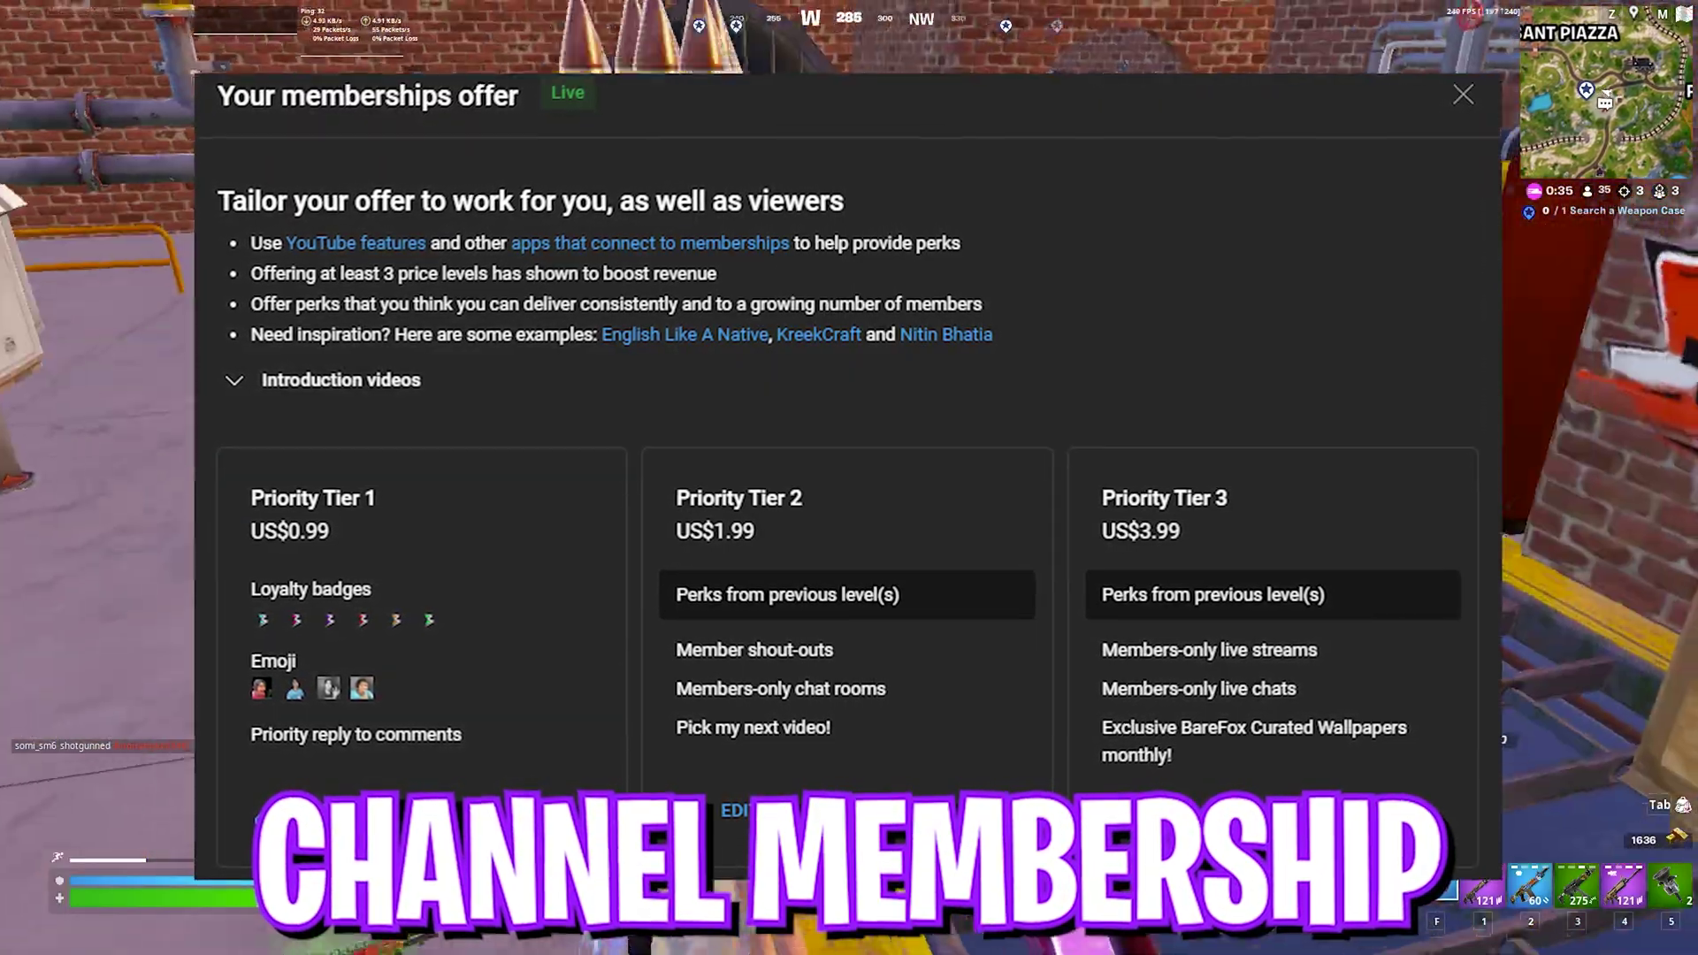
key(w)
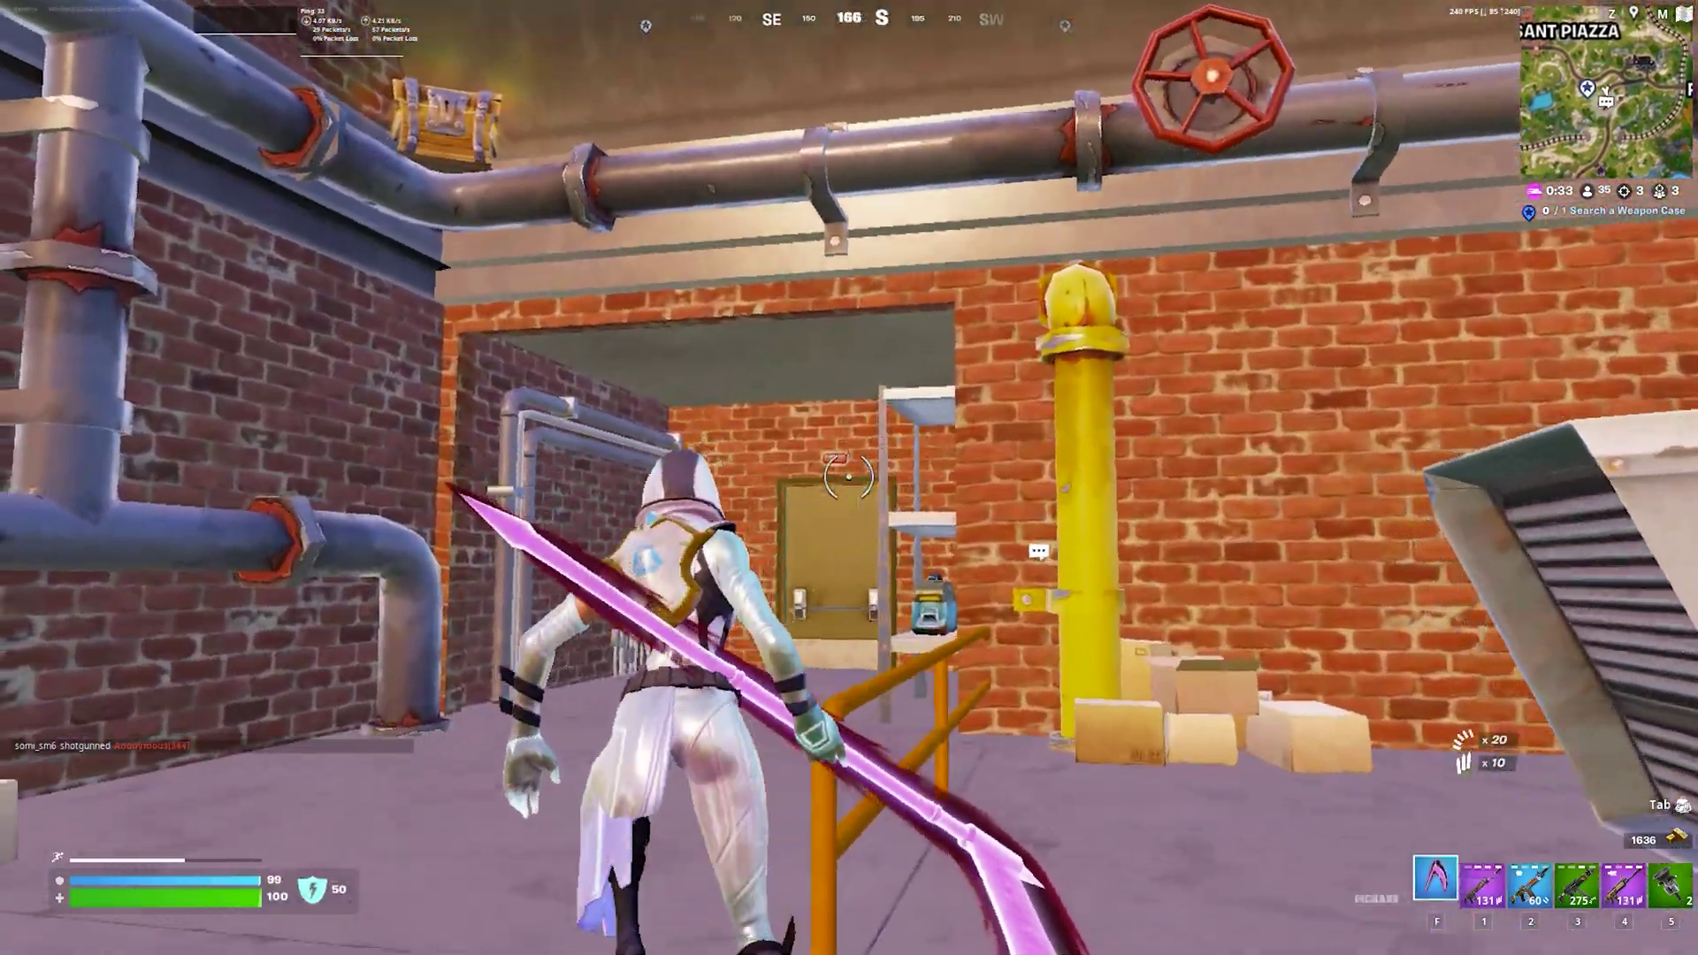
key(e)
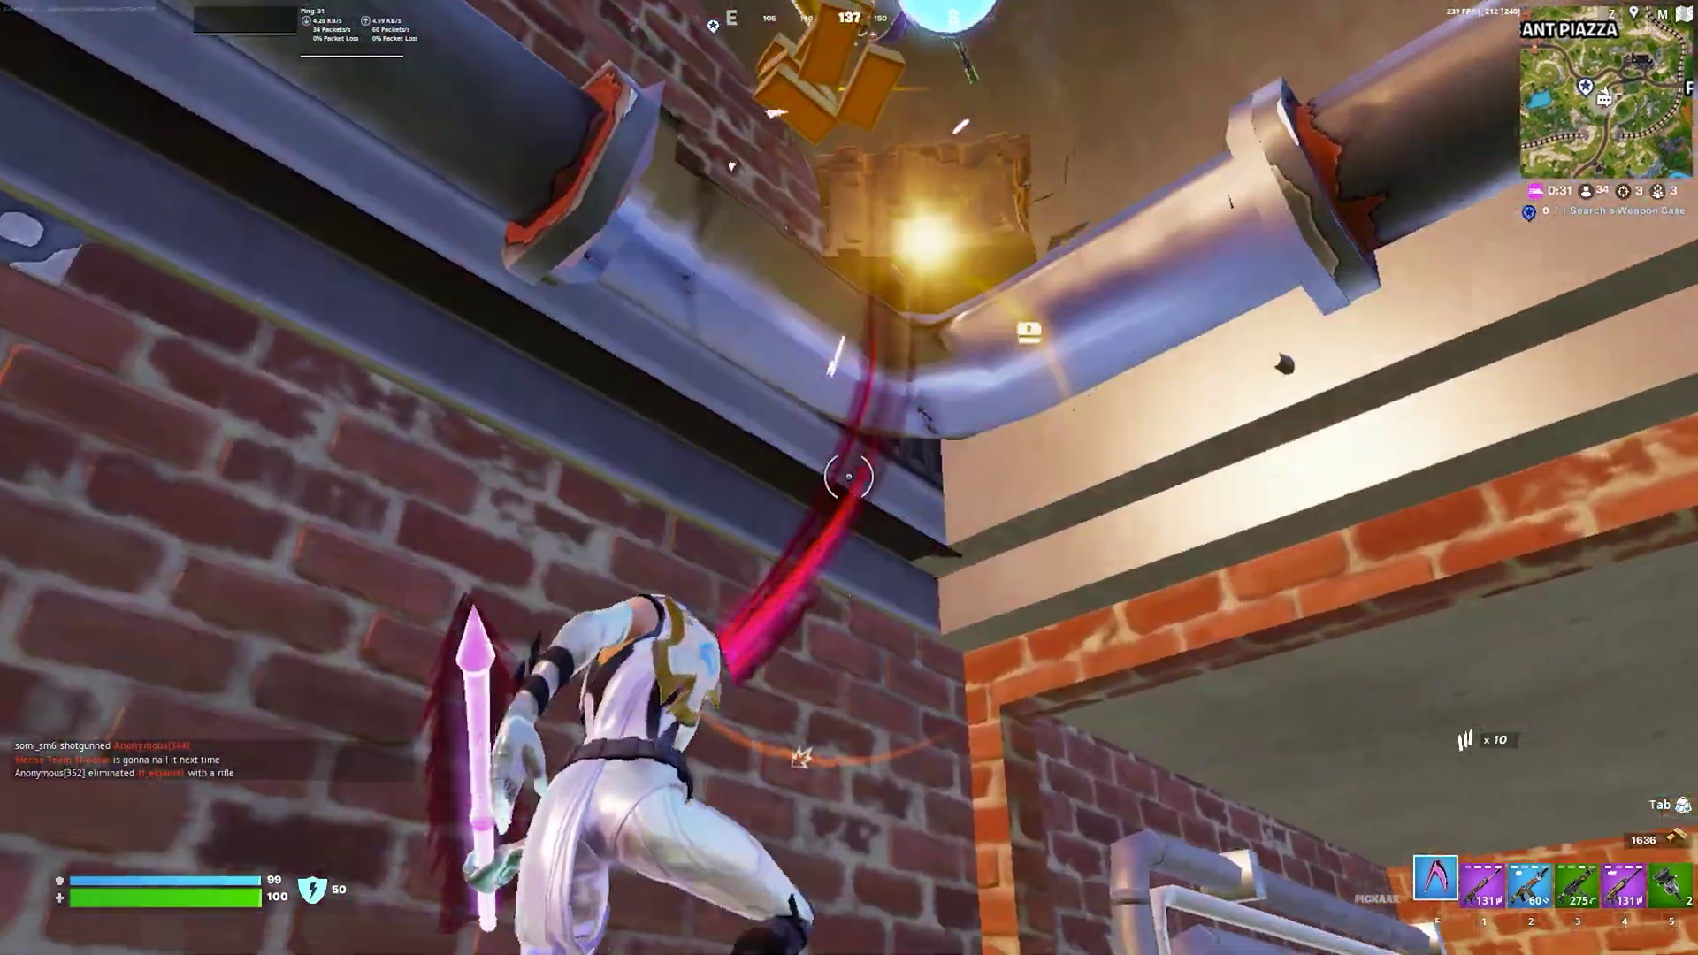